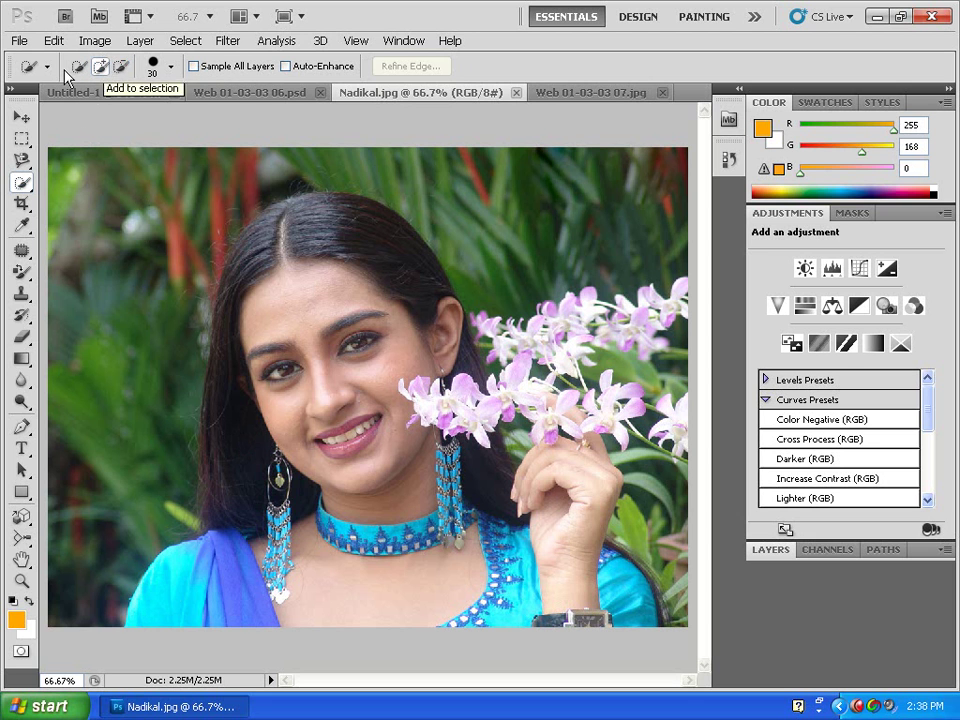
Quick-select the woman with the orchids and subtract the leafy background beside her hand and arm from the selection
{"action": "left_click", "coordinate": [78, 68]}
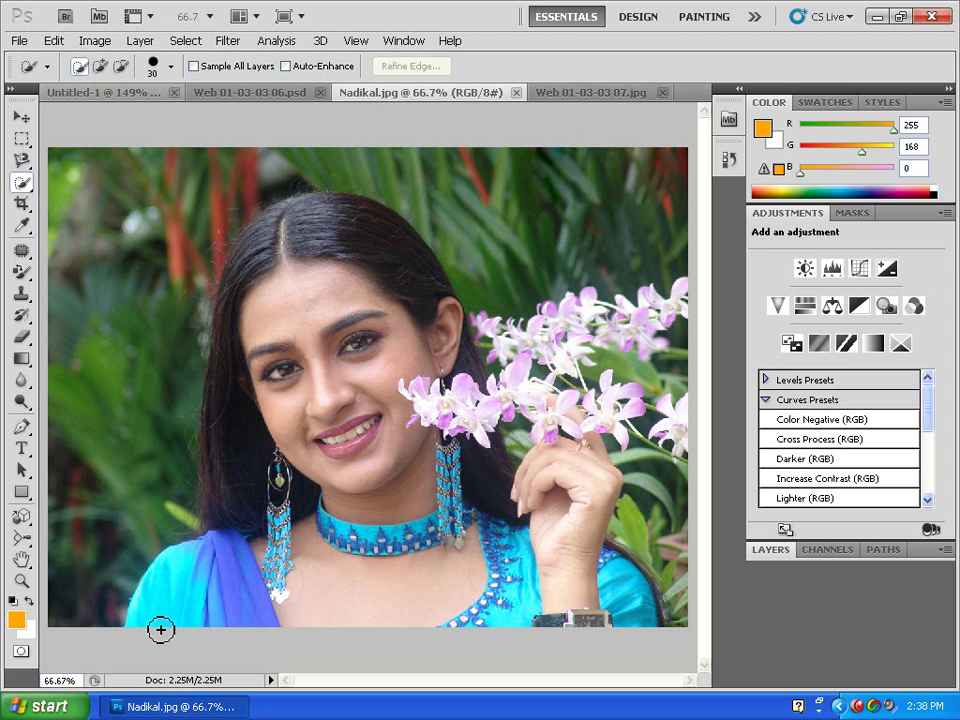
{"action": "mouse_move", "coordinate": [139, 626]}
{"action": "left_mouse_down"}
{"action": "mouse_move", "coordinate": [159, 585]}
{"action": "mouse_move", "coordinate": [214, 544]}
{"action": "mouse_move", "coordinate": [236, 270]}
{"action": "mouse_move", "coordinate": [268, 226]}
{"action": "mouse_move", "coordinate": [310, 214]}
{"action": "mouse_move", "coordinate": [379, 223]}
{"action": "mouse_move", "coordinate": [414, 261]}
{"action": "mouse_move", "coordinate": [456, 331]}
{"action": "mouse_move", "coordinate": [469, 424]}
{"action": "mouse_move", "coordinate": [488, 470]}
{"action": "mouse_move", "coordinate": [590, 485]}
{"action": "mouse_move", "coordinate": [512, 348]}
{"action": "mouse_move", "coordinate": [546, 330]}
{"action": "mouse_move", "coordinate": [516, 326]}
{"action": "mouse_move", "coordinate": [681, 304]}
{"action": "mouse_move", "coordinate": [583, 343]}
{"action": "mouse_move", "coordinate": [587, 403]}
{"action": "mouse_move", "coordinate": [617, 396]}
{"action": "mouse_move", "coordinate": [585, 568]}
{"action": "mouse_move", "coordinate": [590, 612]}
{"action": "mouse_move", "coordinate": [651, 593]}
{"action": "mouse_move", "coordinate": [649, 628]}
{"action": "mouse_move", "coordinate": [652, 600]}
{"action": "left_mouse_up"}
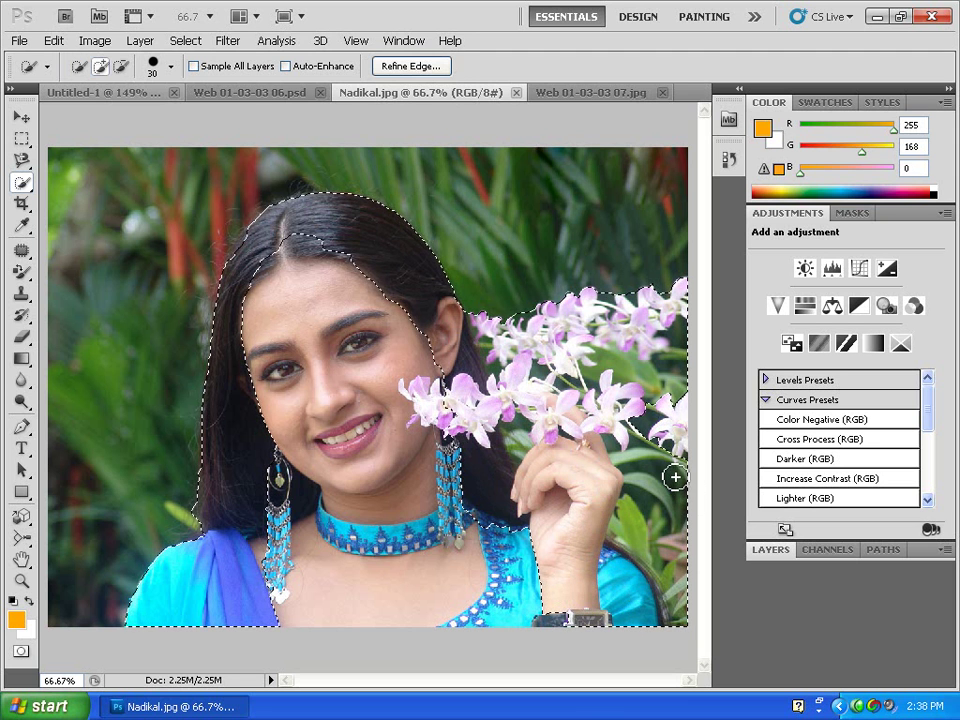
{"action": "mouse_move", "coordinate": [270, 282]}
{"action": "left_mouse_down"}
{"action": "mouse_move", "coordinate": [401, 272]}
{"action": "mouse_move", "coordinate": [339, 242]}
{"action": "mouse_move", "coordinate": [247, 305]}
{"action": "mouse_move", "coordinate": [251, 210]}
{"action": "mouse_move", "coordinate": [196, 249]}
{"action": "left_mouse_up"}
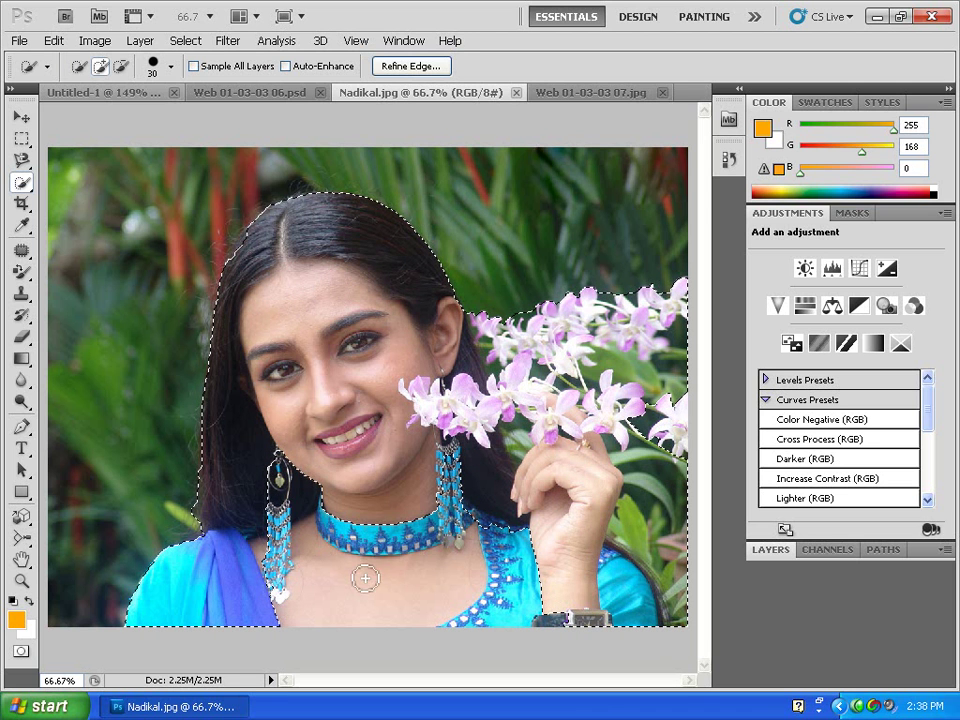
{"action": "left_click_drag", "start_coordinate": [517, 521], "coordinate": [551, 617]}
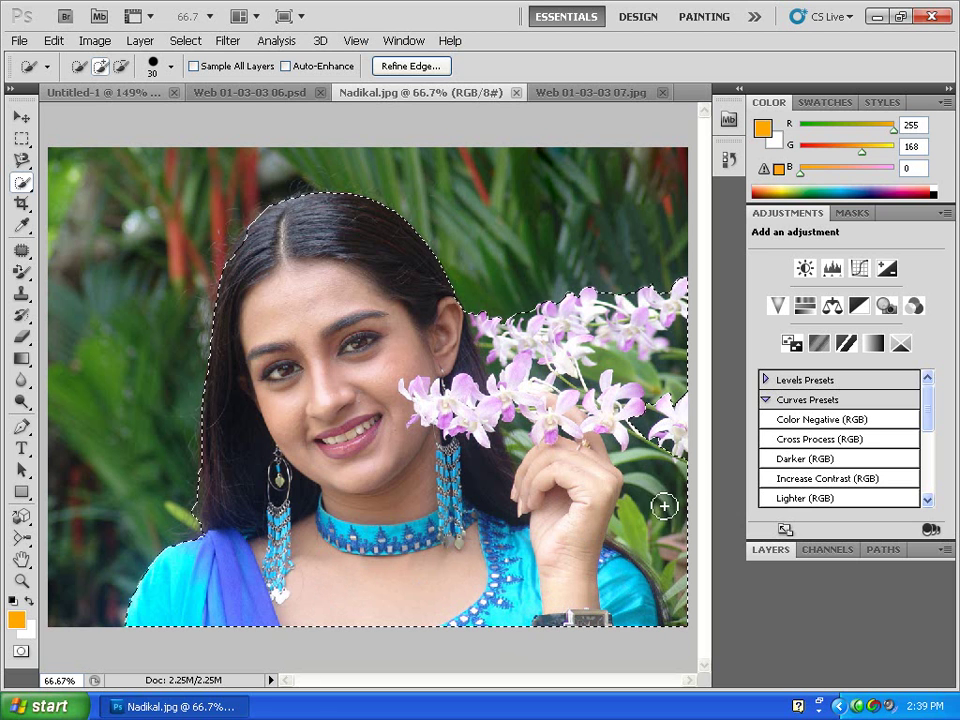
{"action": "left_click", "coordinate": [122, 66]}
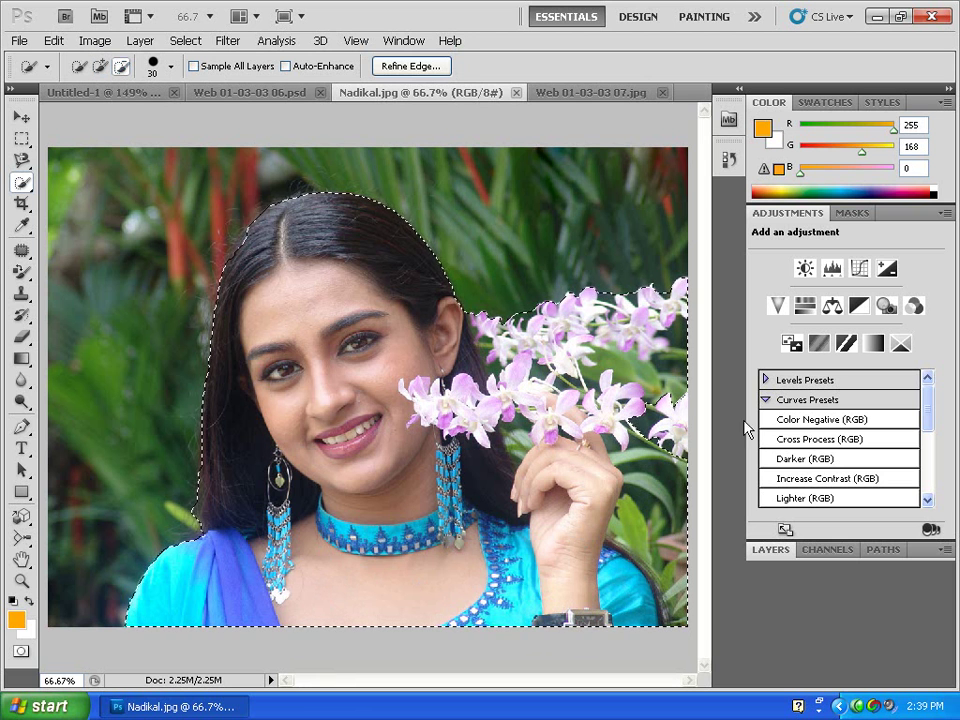
{"action": "mouse_move", "coordinate": [625, 437]}
{"action": "left_mouse_down"}
{"action": "mouse_move", "coordinate": [638, 507]}
{"action": "mouse_move", "coordinate": [628, 530]}
{"action": "mouse_move", "coordinate": [672, 579]}
{"action": "mouse_move", "coordinate": [680, 608]}
{"action": "left_mouse_up"}
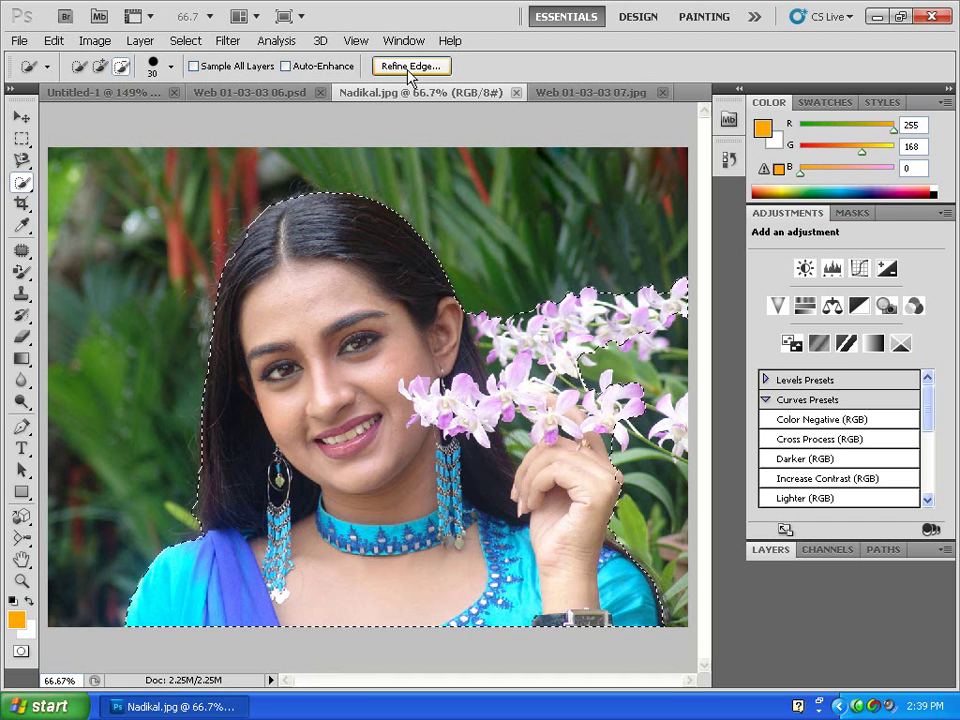
Refine the selection's edge with Smooth 100 and Contrast 86%, trying Feather at about 76 px before returning it to 0
{"action": "left_click", "coordinate": [411, 67]}
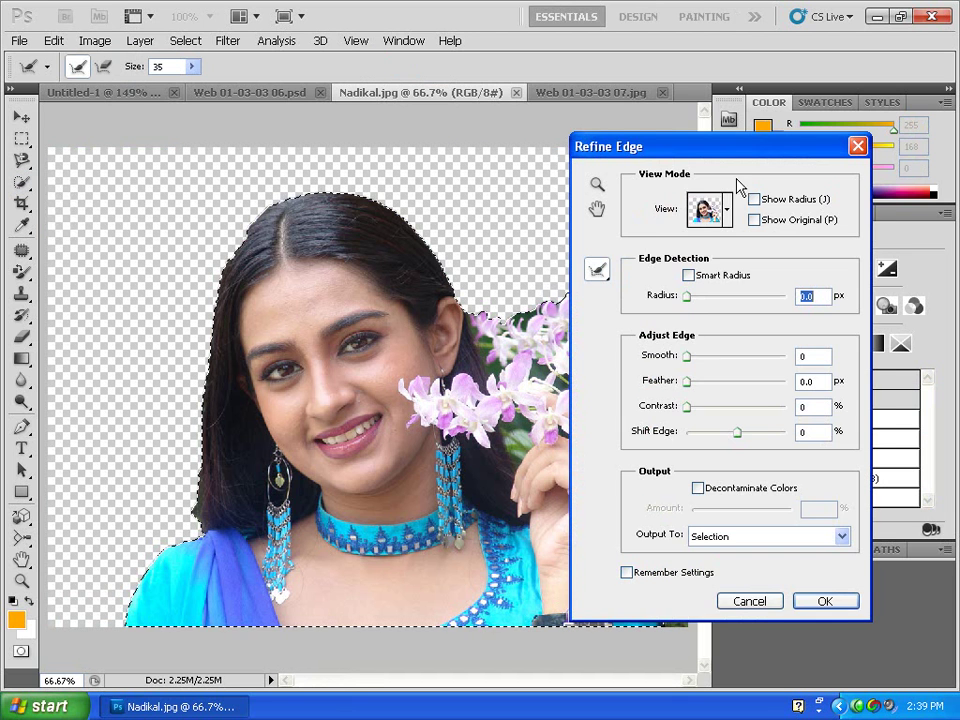
{"action": "left_click_drag", "start_coordinate": [747, 148], "coordinate": [747, 111]}
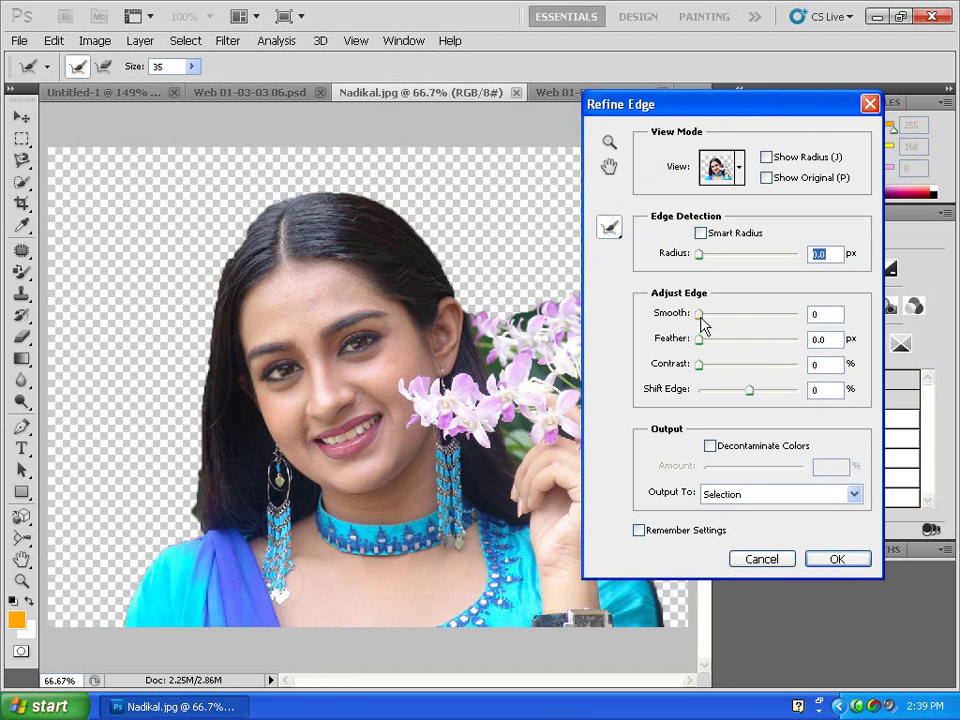
{"action": "left_click_drag", "start_coordinate": [699, 313], "coordinate": [803, 322]}
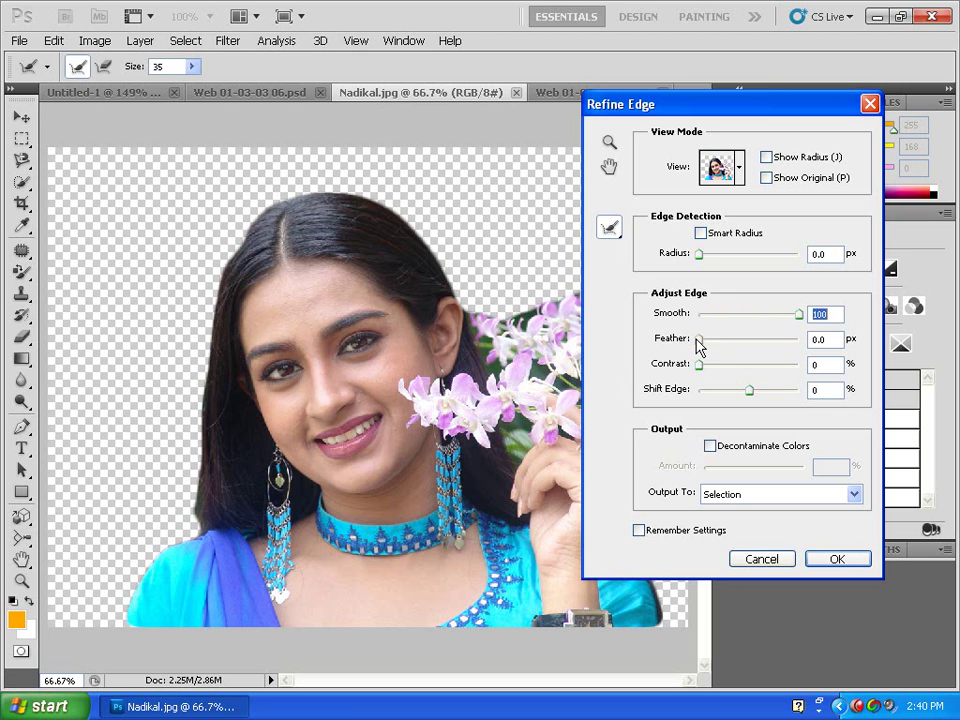
{"action": "left_click_drag", "start_coordinate": [771, 343], "coordinate": [778, 345]}
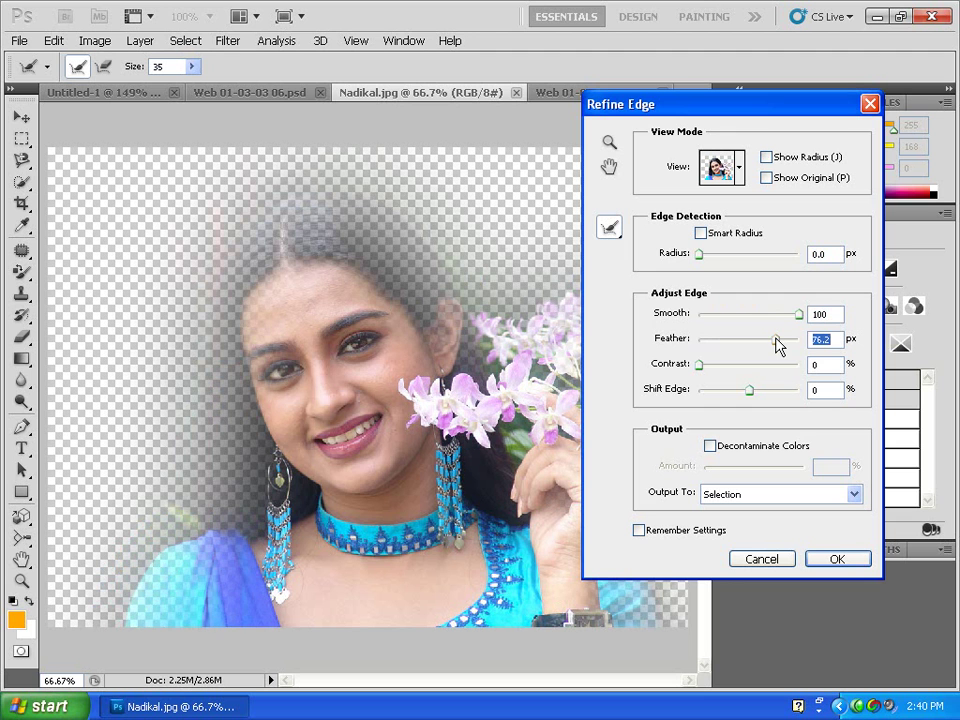
{"action": "left_click_drag", "start_coordinate": [778, 345], "coordinate": [692, 343]}
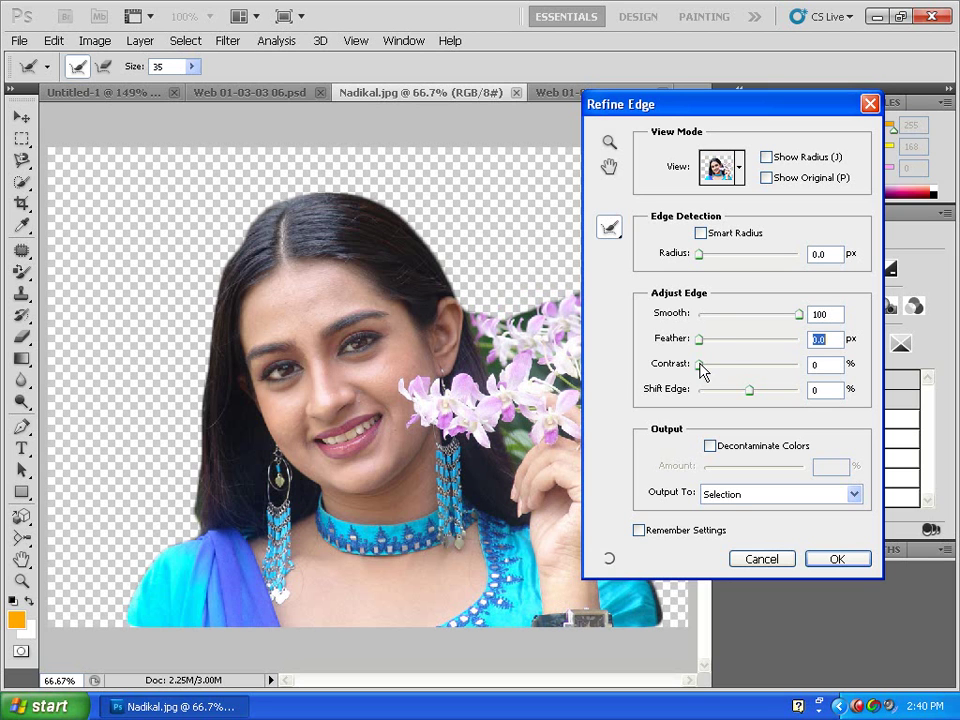
{"action": "left_click_drag", "start_coordinate": [704, 373], "coordinate": [787, 373]}
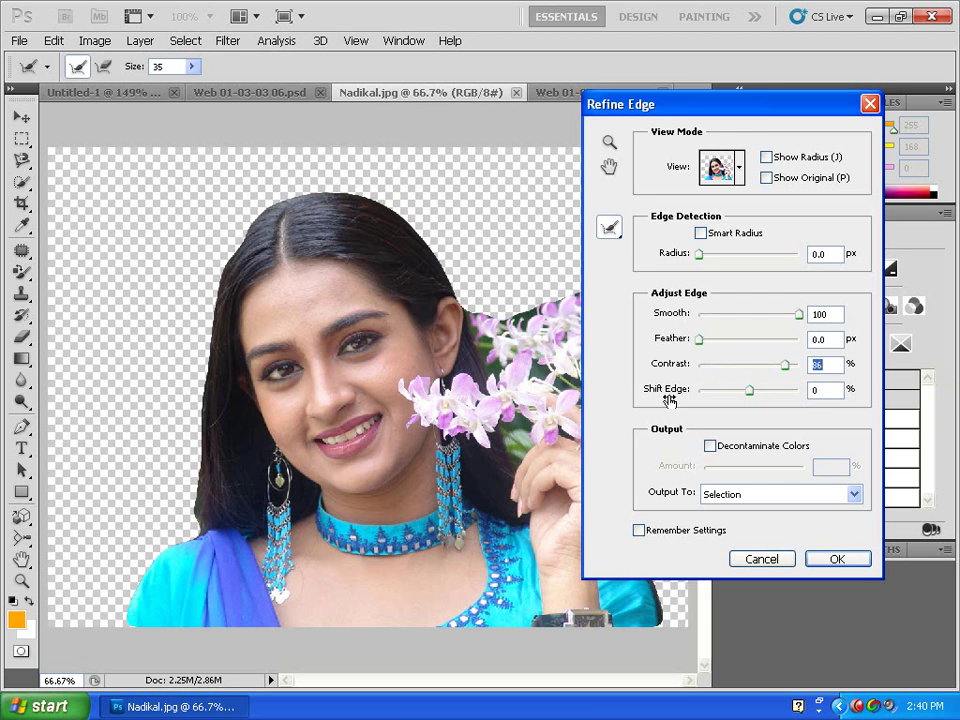
Try Shift Edge values of +72, -72 and +100% on the selection, ending at -61%
{"action": "left_click_drag", "start_coordinate": [754, 394], "coordinate": [787, 399]}
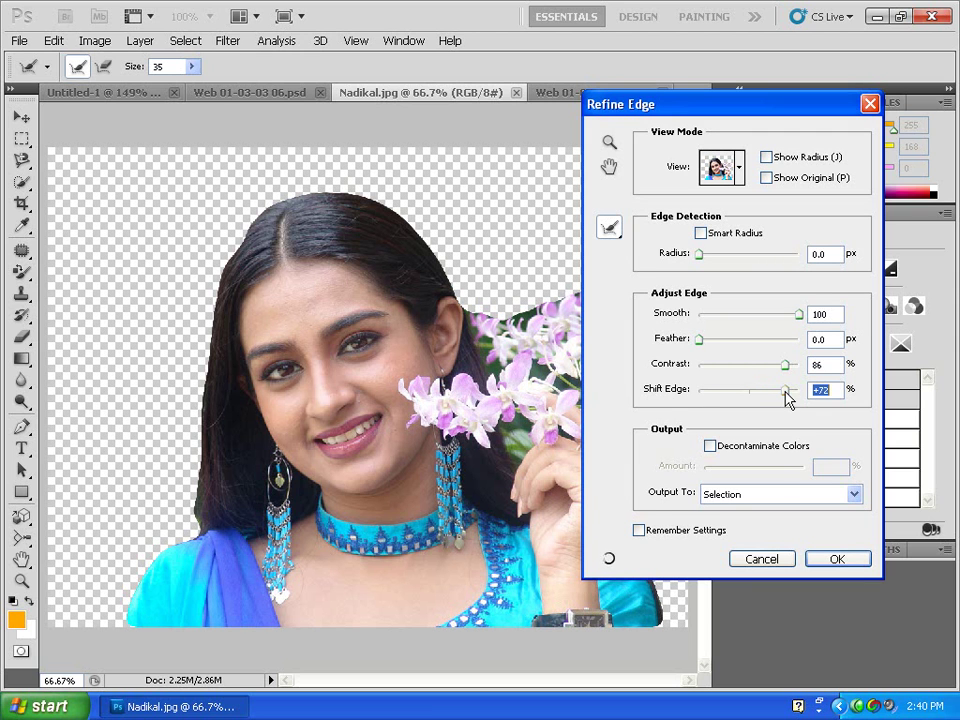
{"action": "left_click_drag", "start_coordinate": [787, 399], "coordinate": [713, 396]}
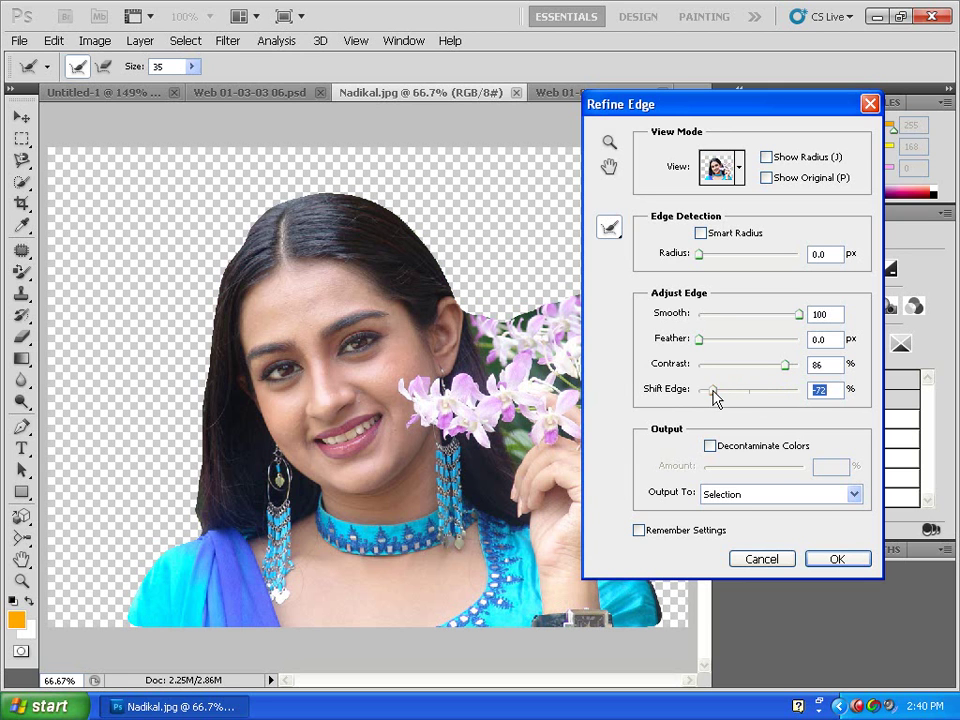
{"action": "left_click_drag", "start_coordinate": [714, 396], "coordinate": [806, 397]}
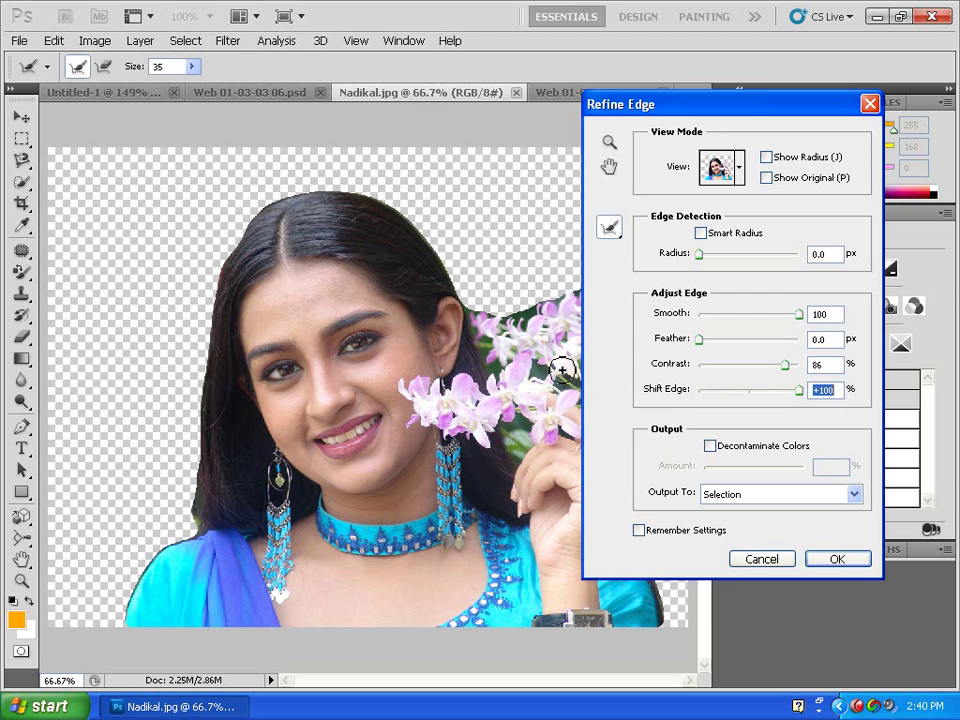
{"action": "left_click_drag", "start_coordinate": [799, 392], "coordinate": [721, 402]}
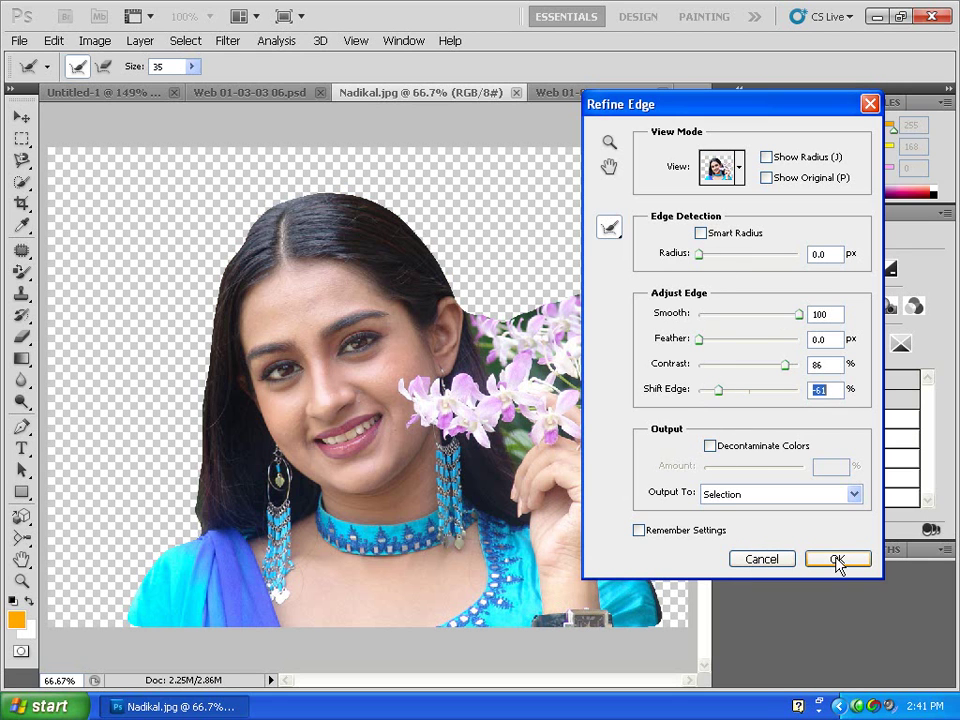
Reset all Refine Edge settings, accept the dialog and deselect the woman
{"action": "key", "text": "alt"}
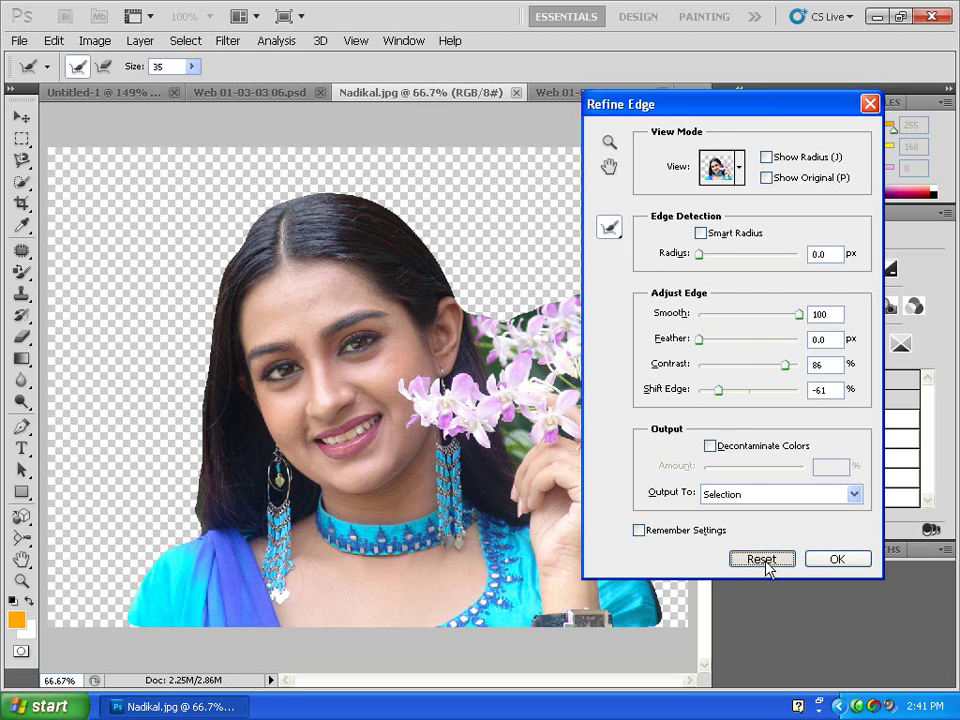
{"action": "left_click", "coordinate": [765, 563], "text": "alt"}
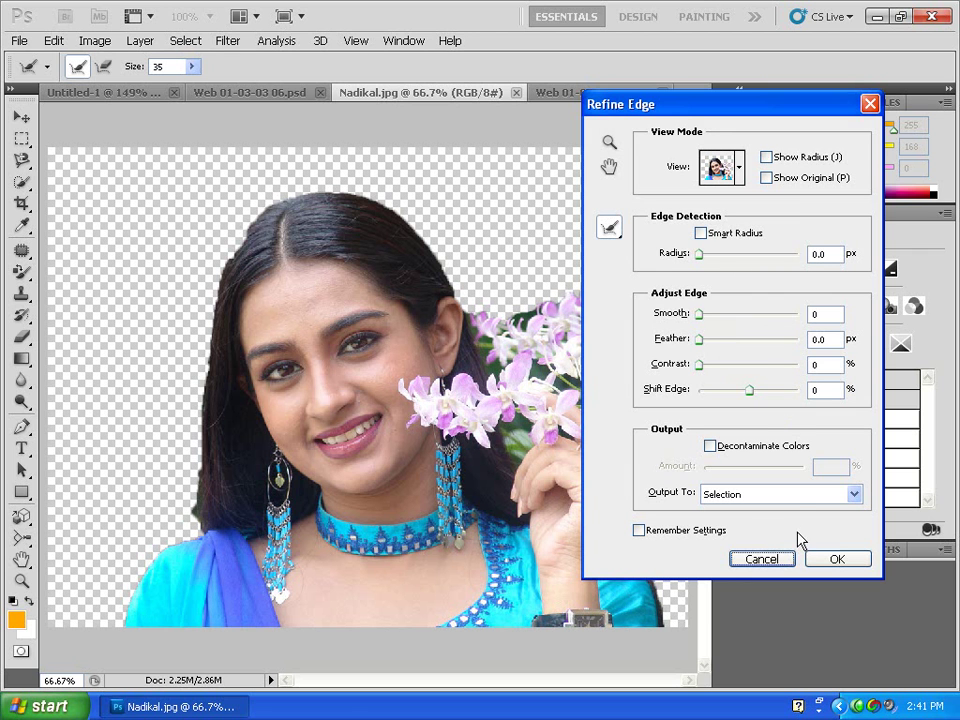
{"action": "left_click", "coordinate": [836, 559]}
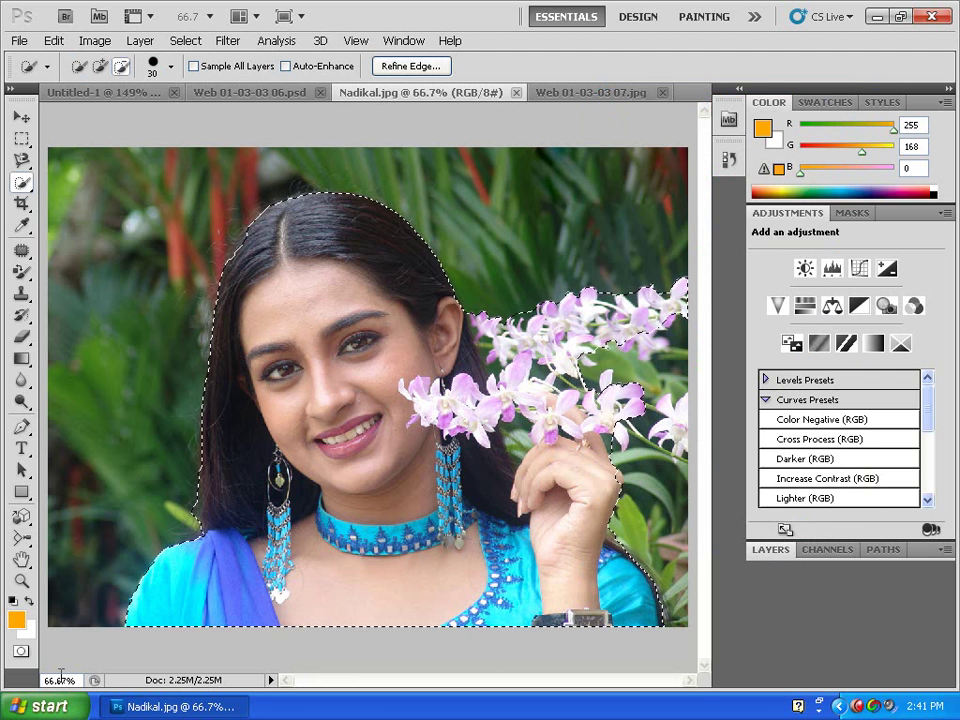
{"action": "key", "text": "ctrl+d"}
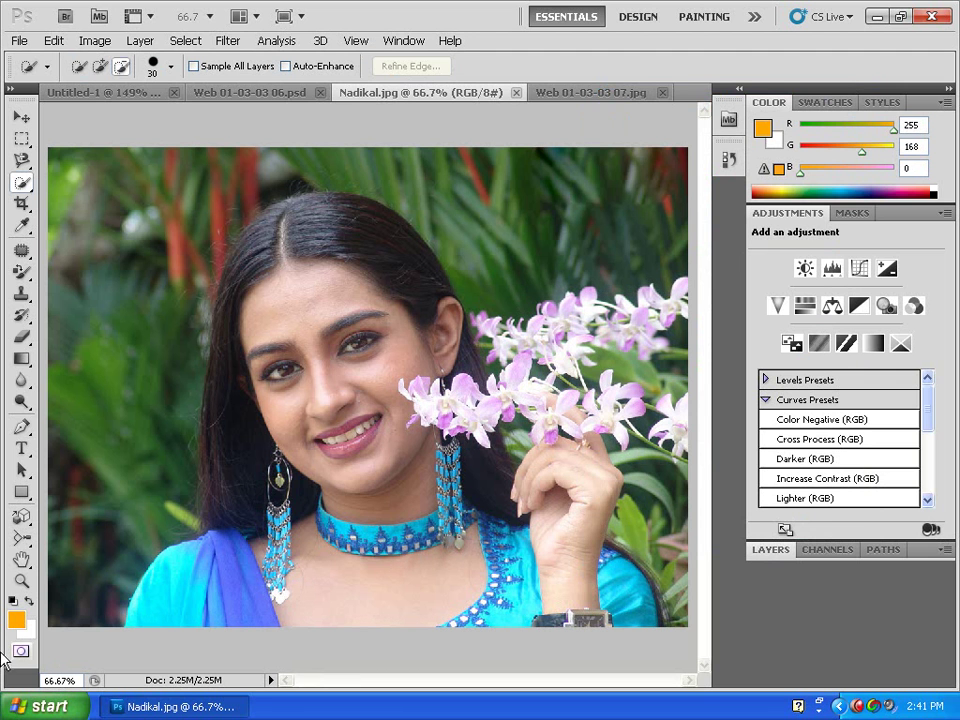
With the Magic Wand, select the turquoise sleeve at the woman's shoulder and extend the selection to the adjoining fabric
{"action": "left_click", "coordinate": [28, 187]}
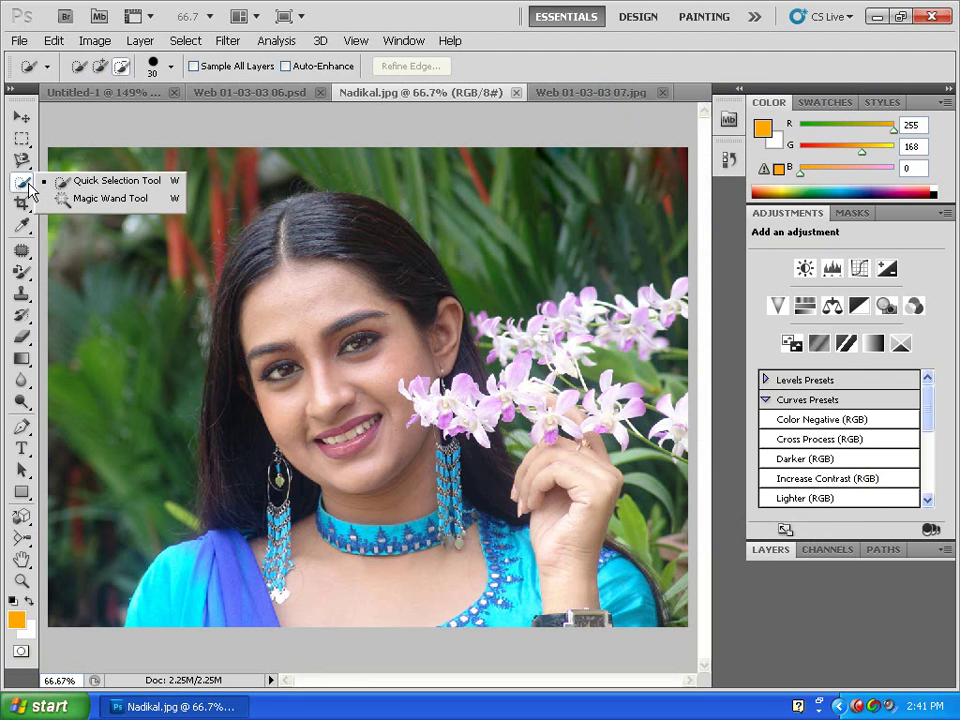
{"action": "left_click", "coordinate": [90, 203]}
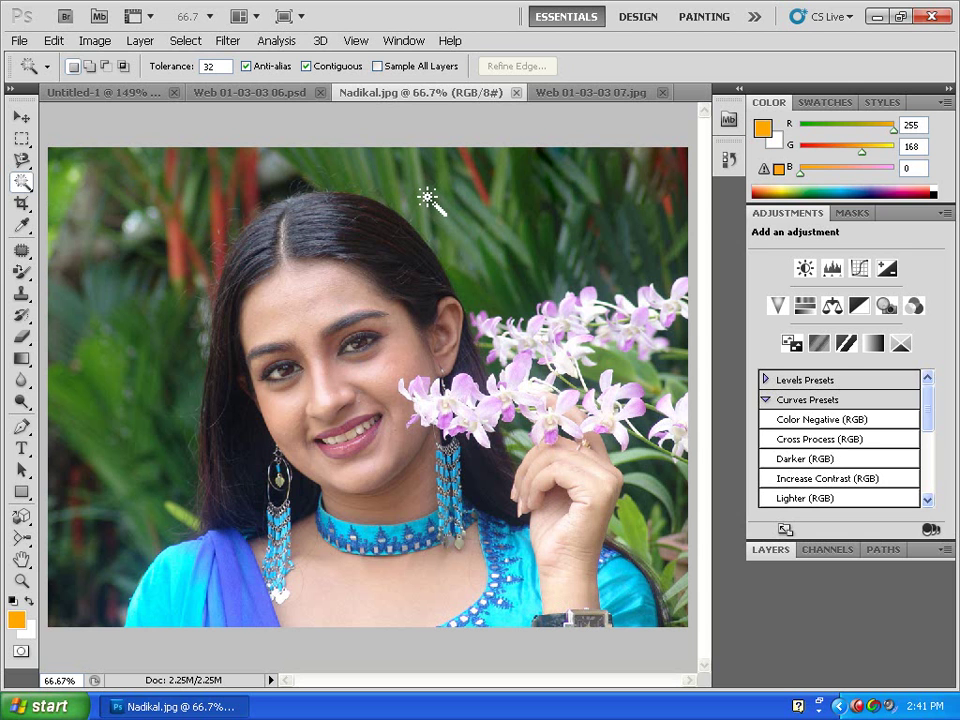
{"action": "left_click", "coordinate": [171, 585]}
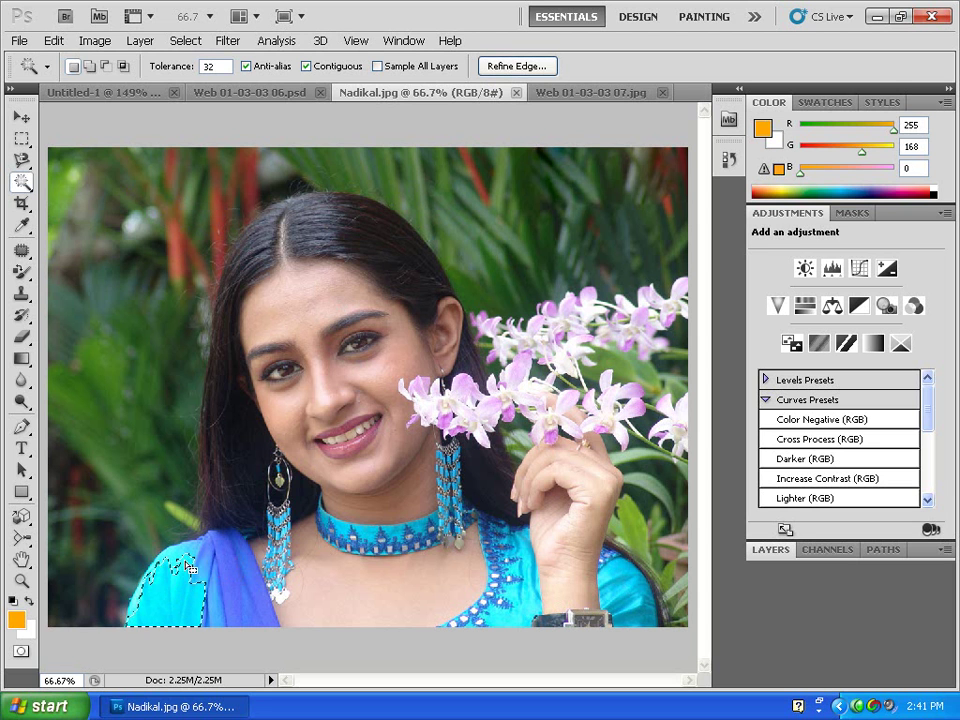
{"action": "left_click", "coordinate": [205, 558], "text": "shift"}
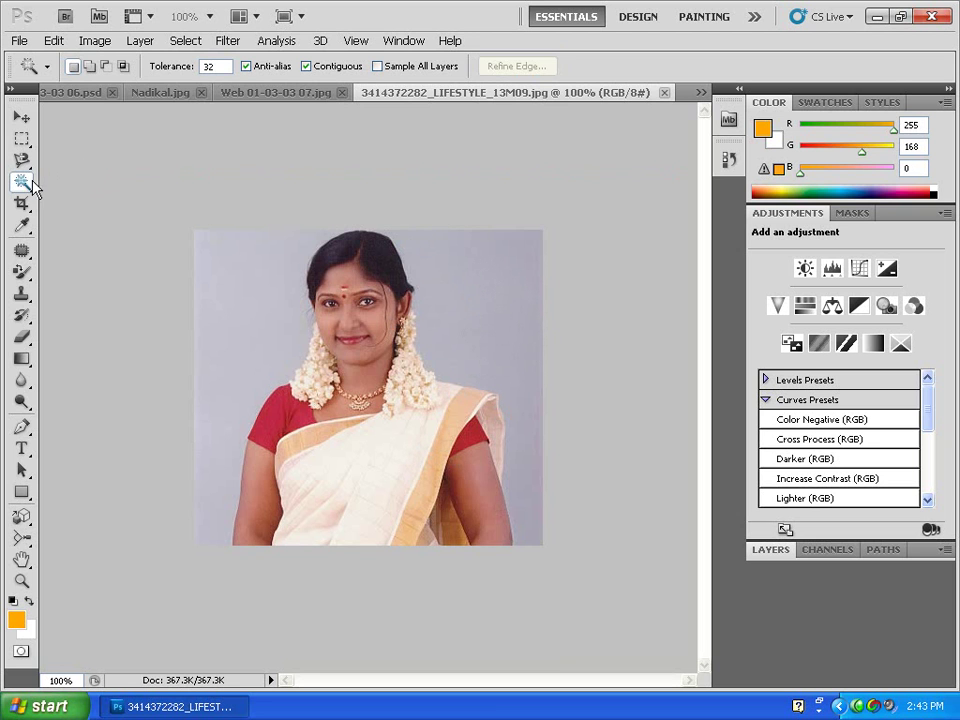
Magic-wand the grey background on both sides of the woman in the sari, invert the selection to her figure, and deselect
{"action": "left_click", "coordinate": [247, 288]}
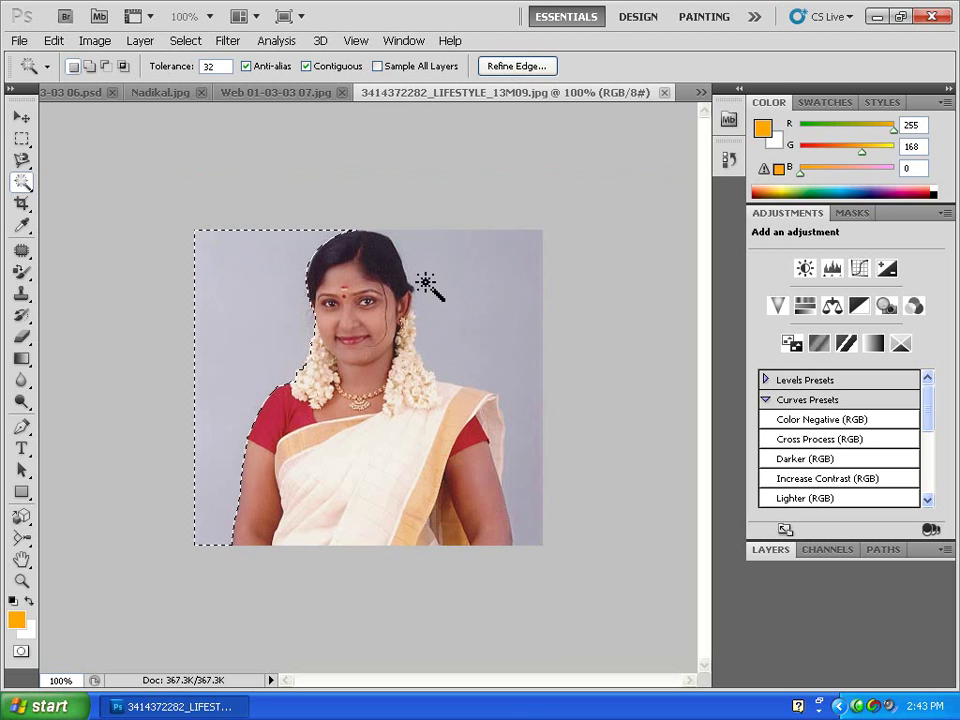
{"action": "left_click", "coordinate": [490, 289], "text": "shift"}
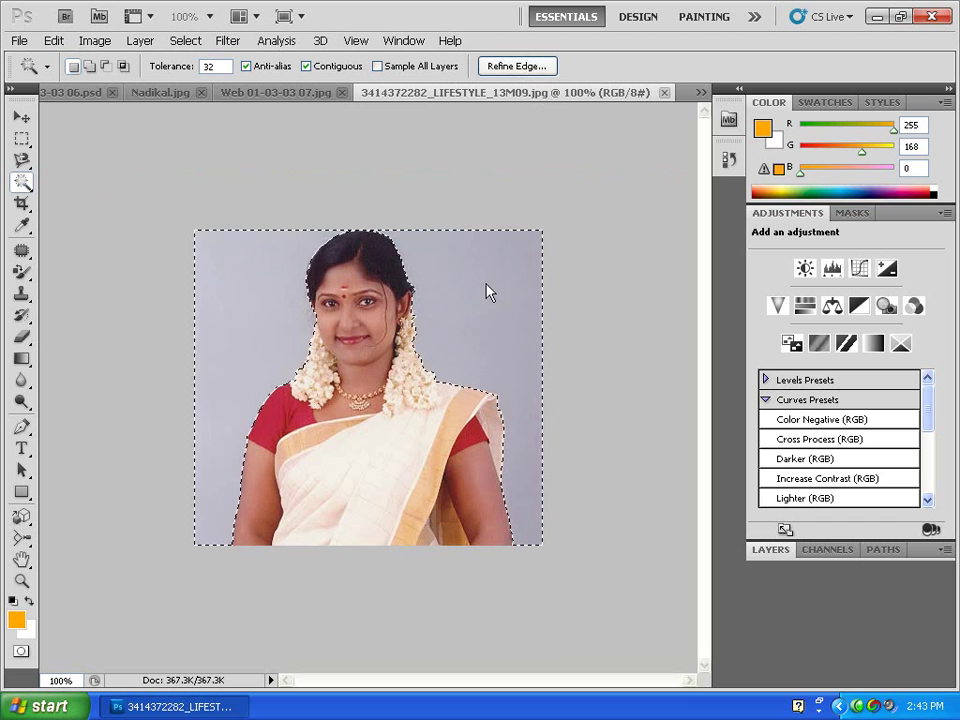
{"action": "right_click", "coordinate": [366, 301]}
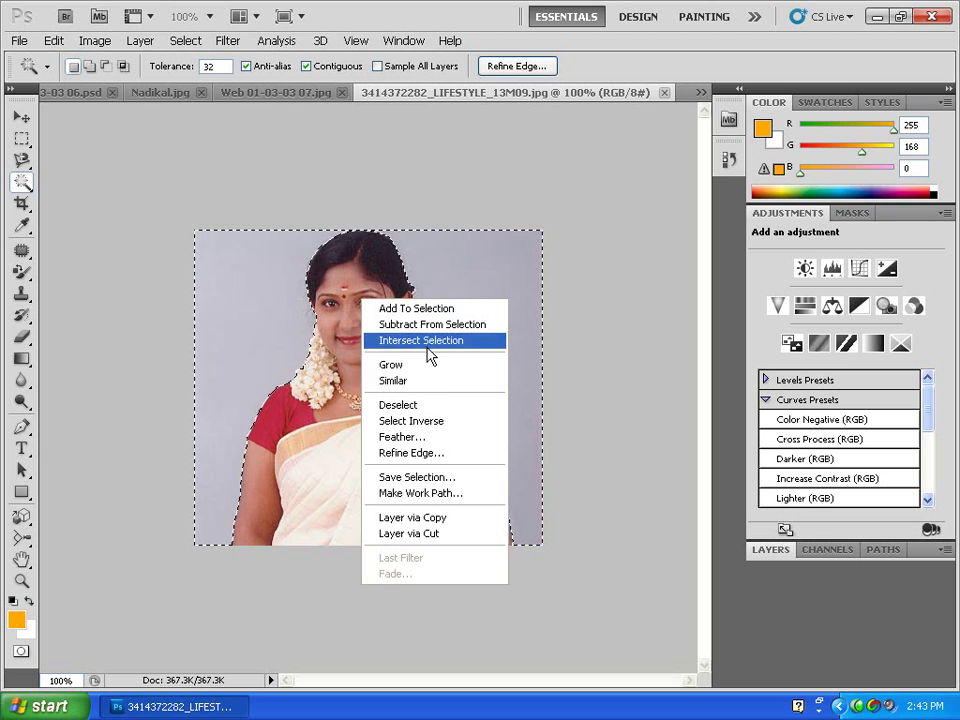
{"action": "left_click", "coordinate": [427, 422]}
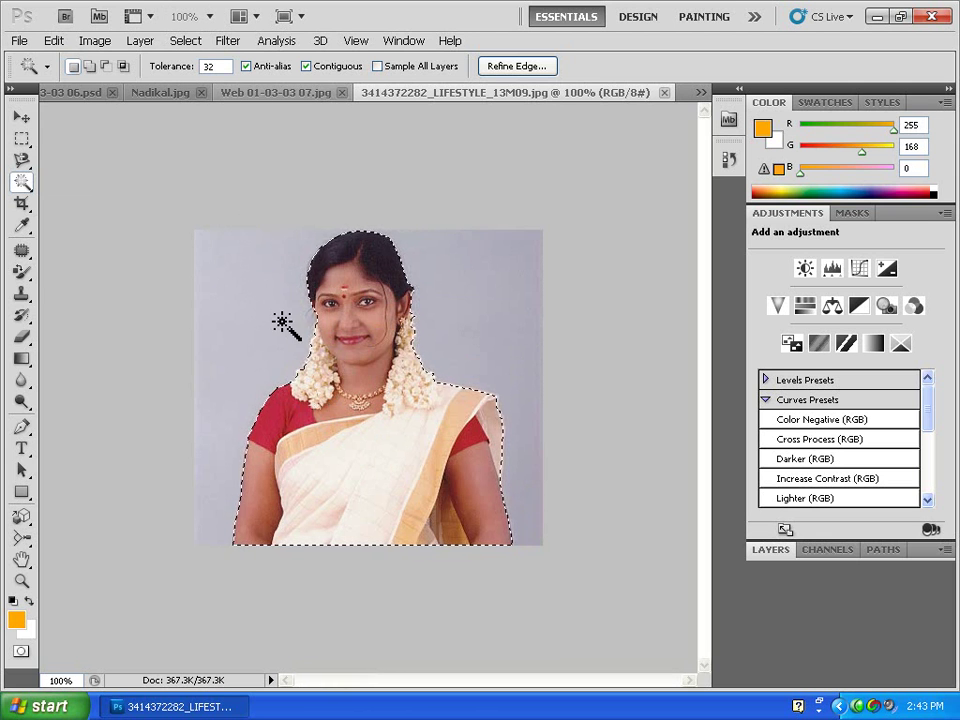
{"action": "key", "text": "ctrl+d"}
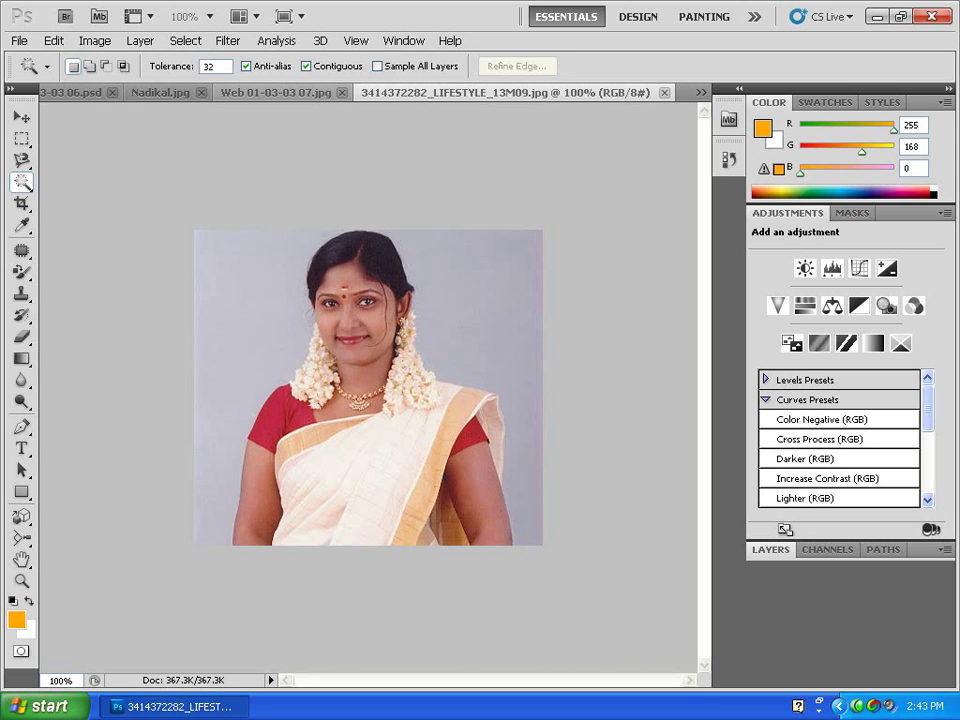
Select one red sleeve with the Magic Wand, and replace that selection with all similar reds by turning Contiguous off
{"action": "left_click", "coordinate": [278, 418]}
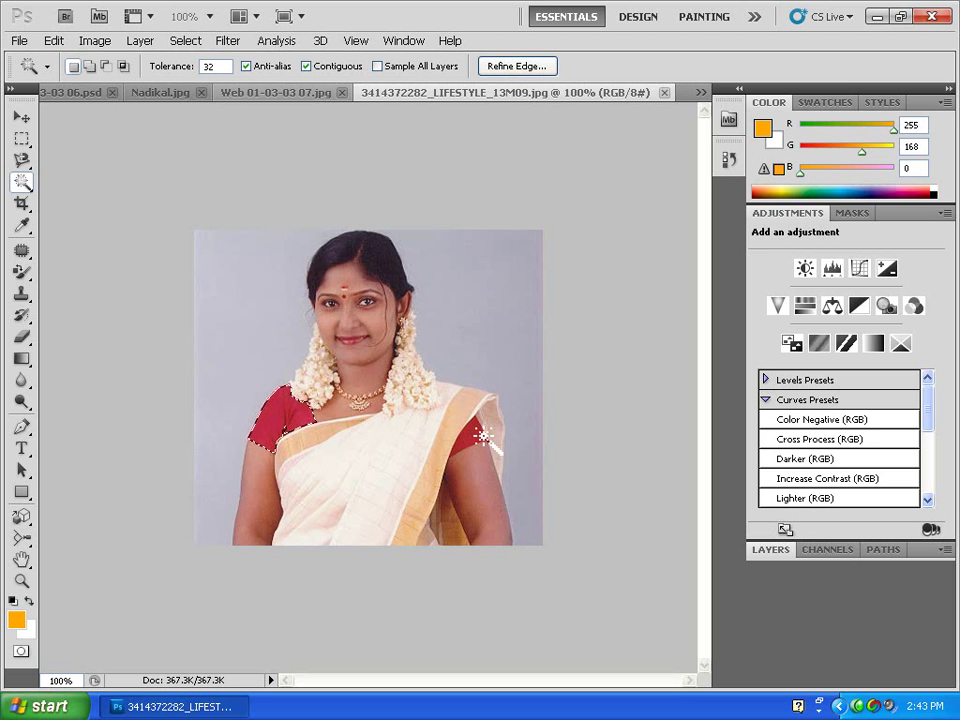
{"action": "key", "text": "ctrl+d"}
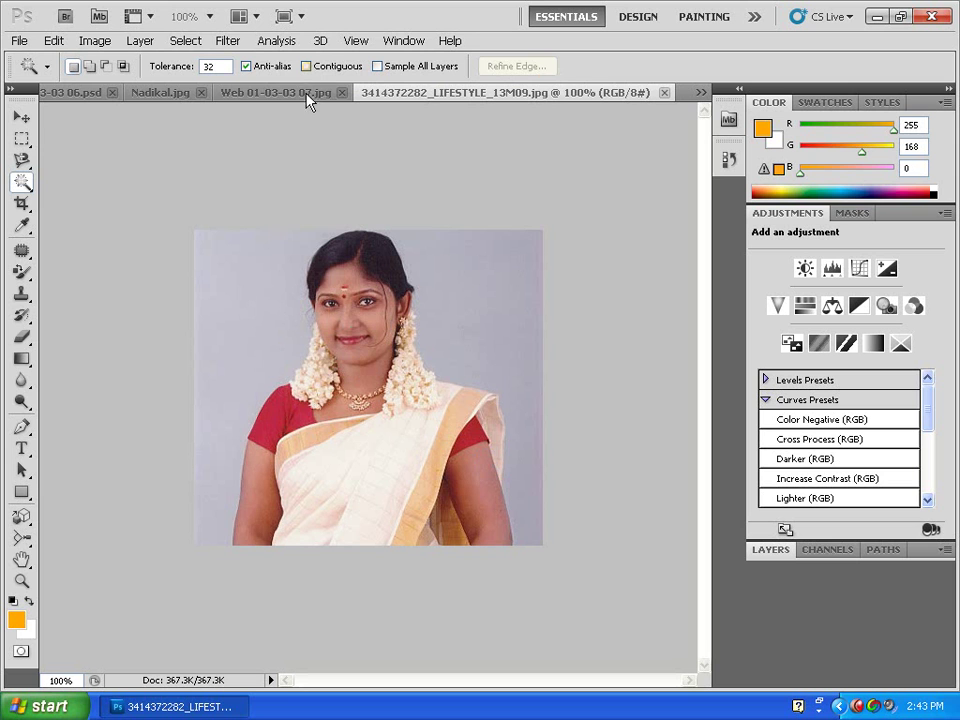
{"action": "left_click", "coordinate": [279, 416]}
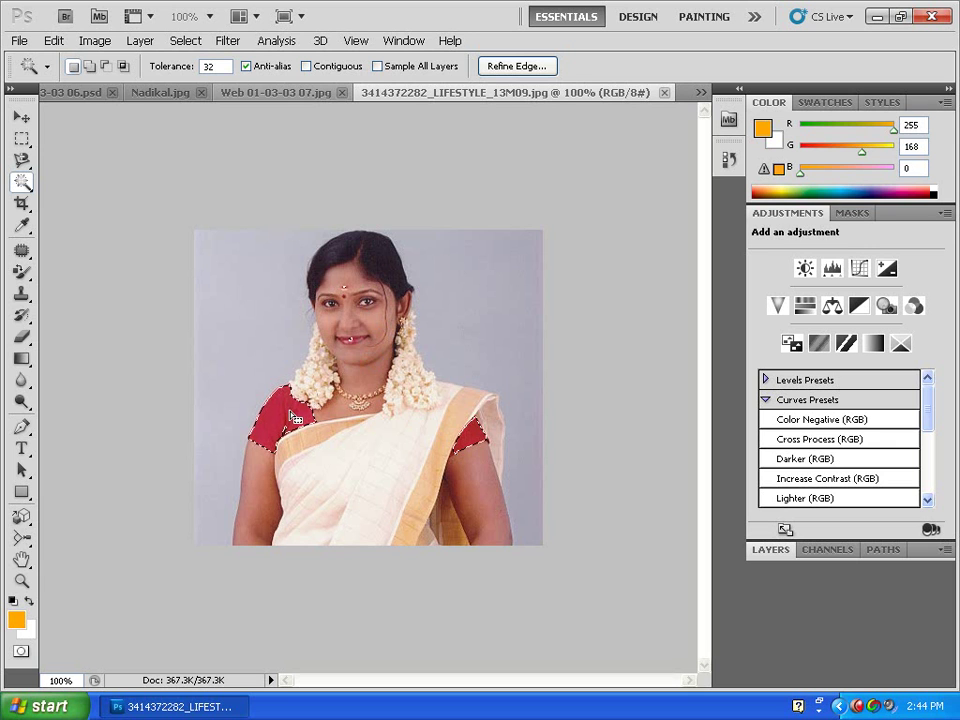
Turn Contiguous back on, clear the selection, and select only the red sleeve on the sari-draped shoulder
{"action": "left_click", "coordinate": [333, 67]}
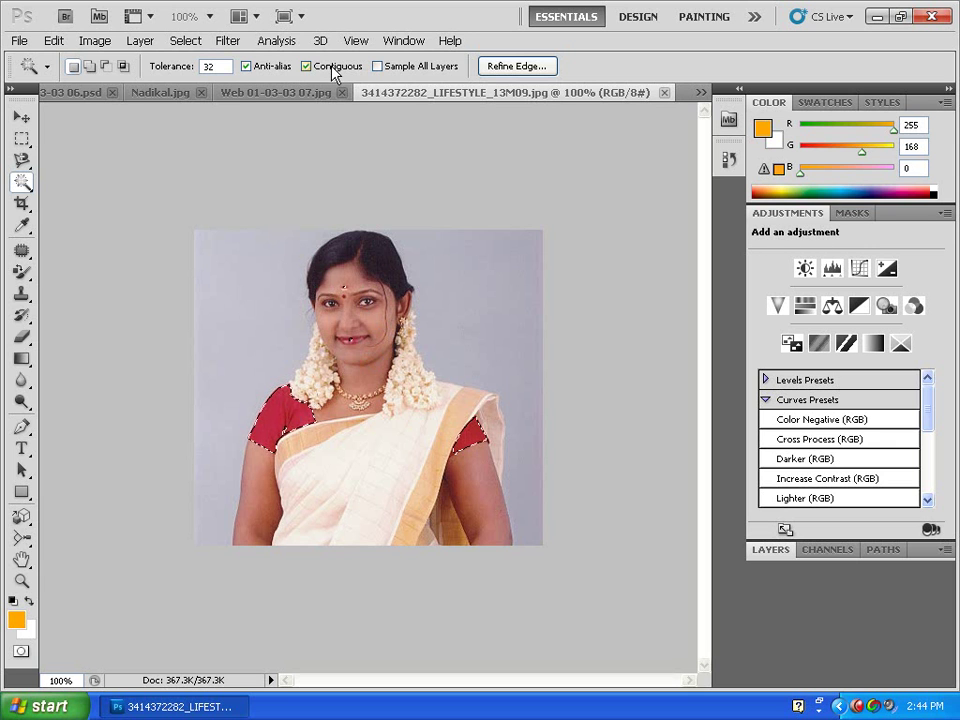
{"action": "key", "text": "ctrl+d"}
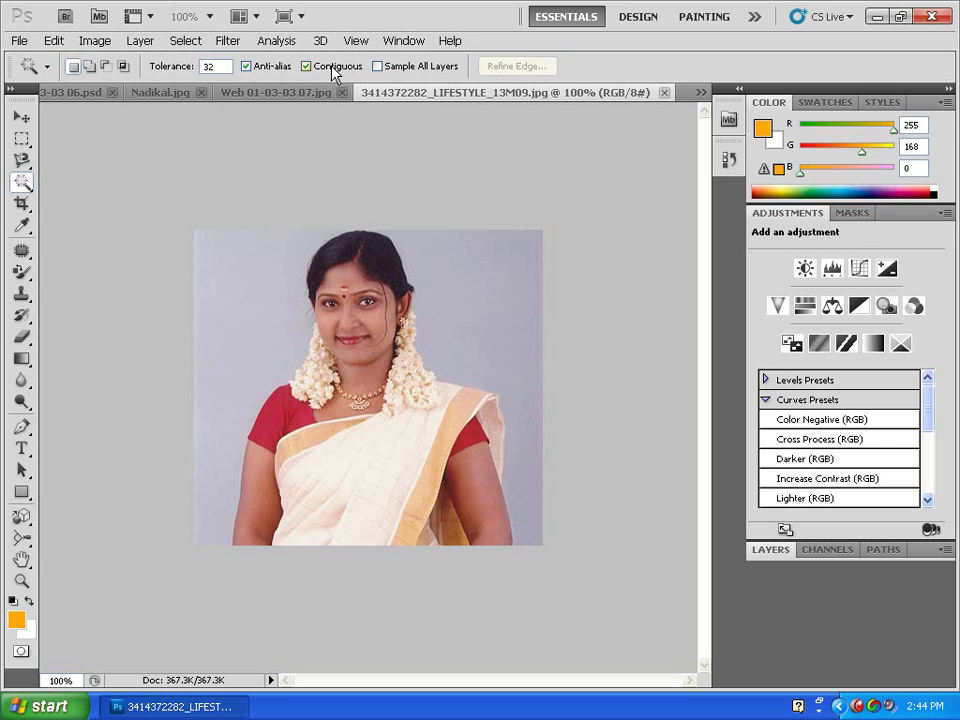
{"action": "left_click", "coordinate": [477, 437]}
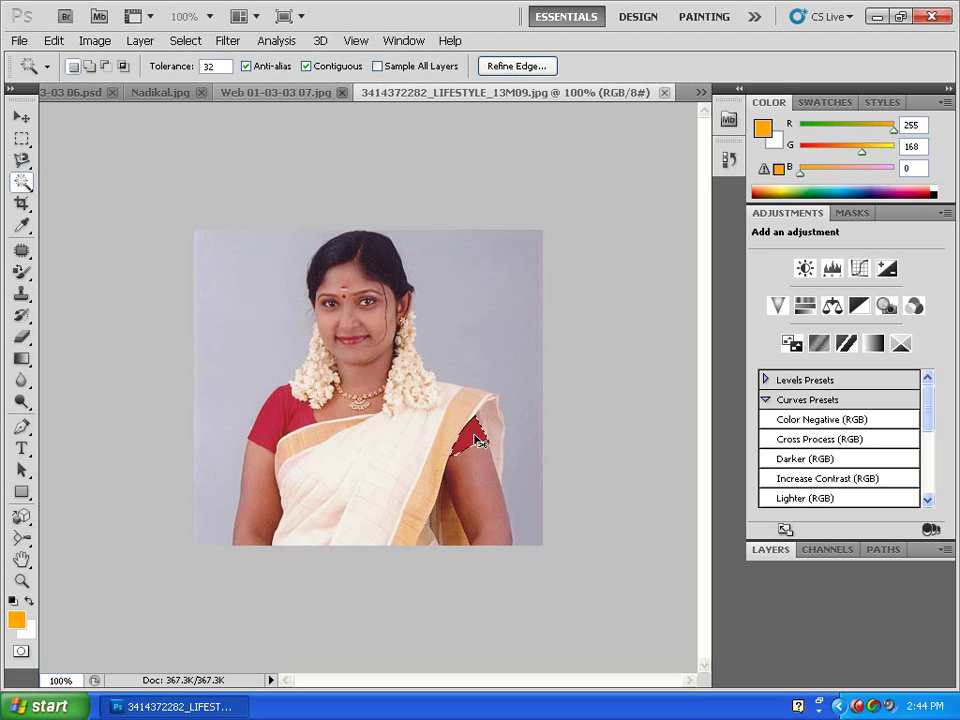
Select all the grey background at once using the Magic Wand with Contiguous off, then restore Contiguous and deselect
{"action": "key", "text": "ctrl+d"}
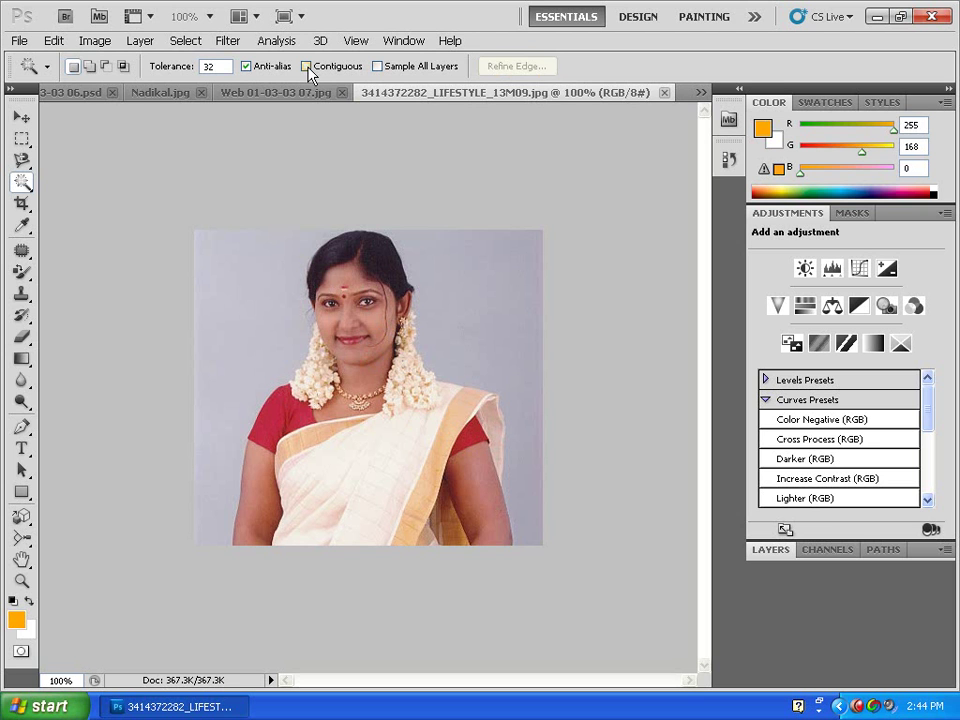
{"action": "left_click", "coordinate": [493, 287]}
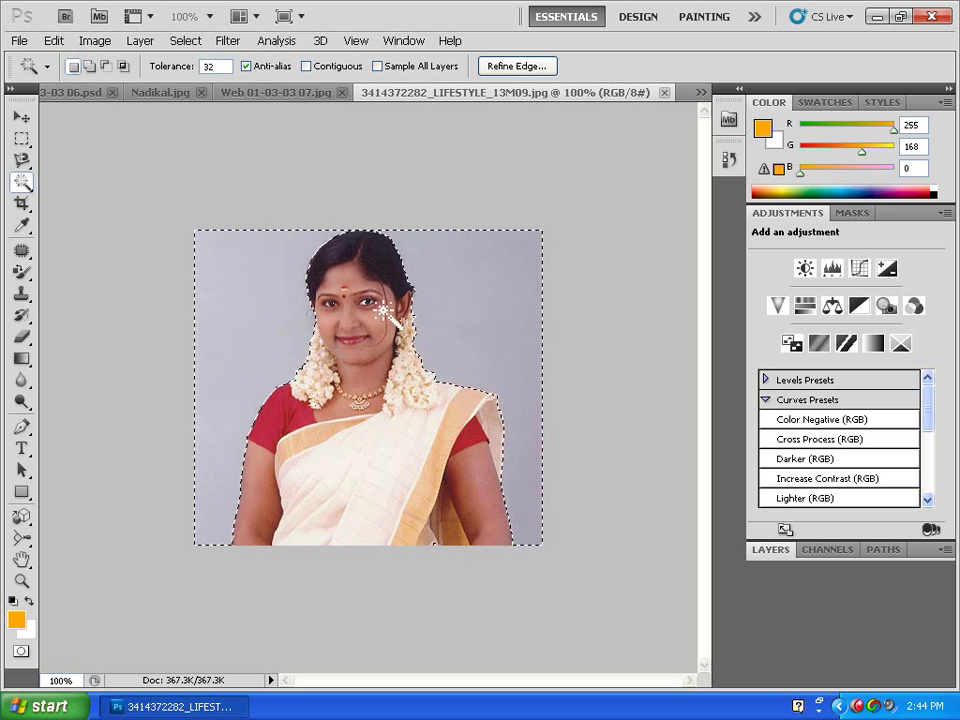
{"action": "left_click", "coordinate": [307, 66]}
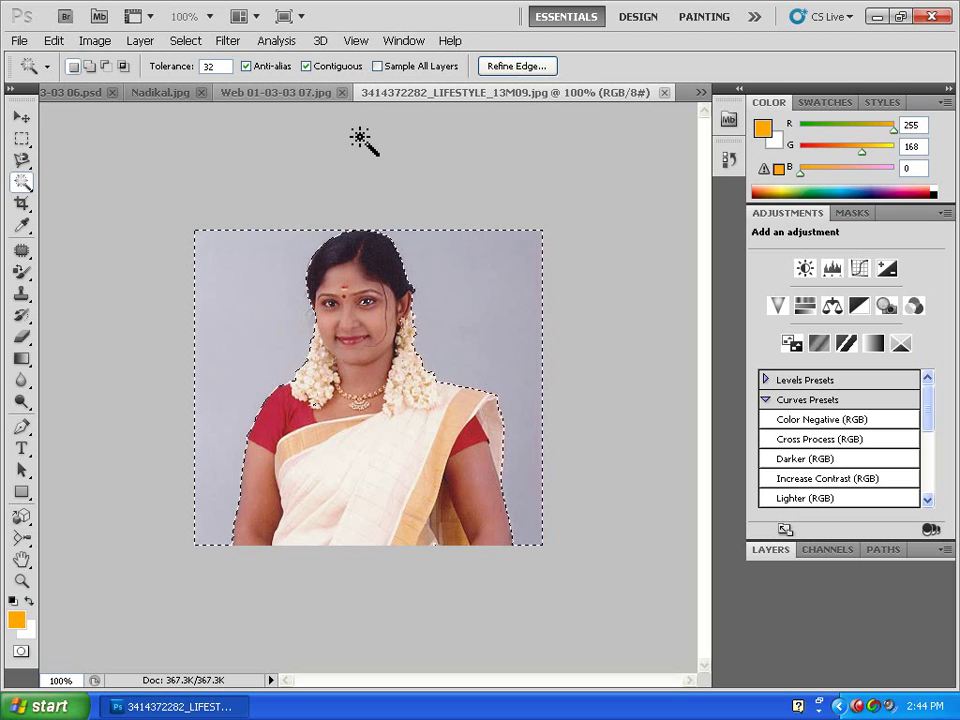
{"action": "key", "text": "ctrl+d"}
Select the grey background on both sides of the woman with Contiguous on, and invert the selection to her figure
{"action": "left_click", "coordinate": [271, 286]}
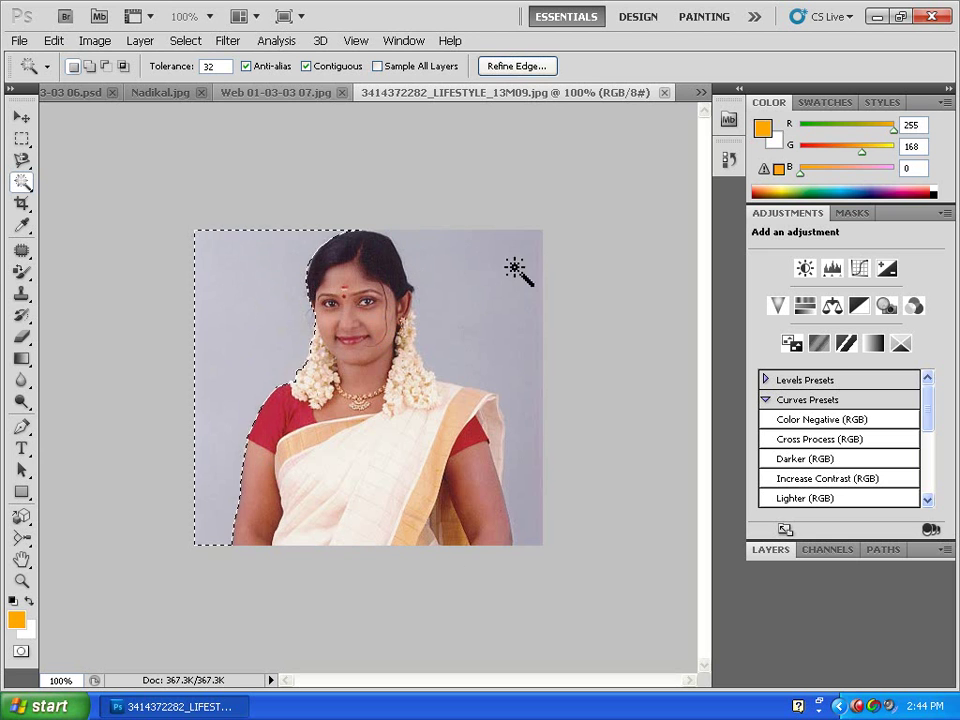
{"action": "left_click", "coordinate": [485, 284], "text": "shift"}
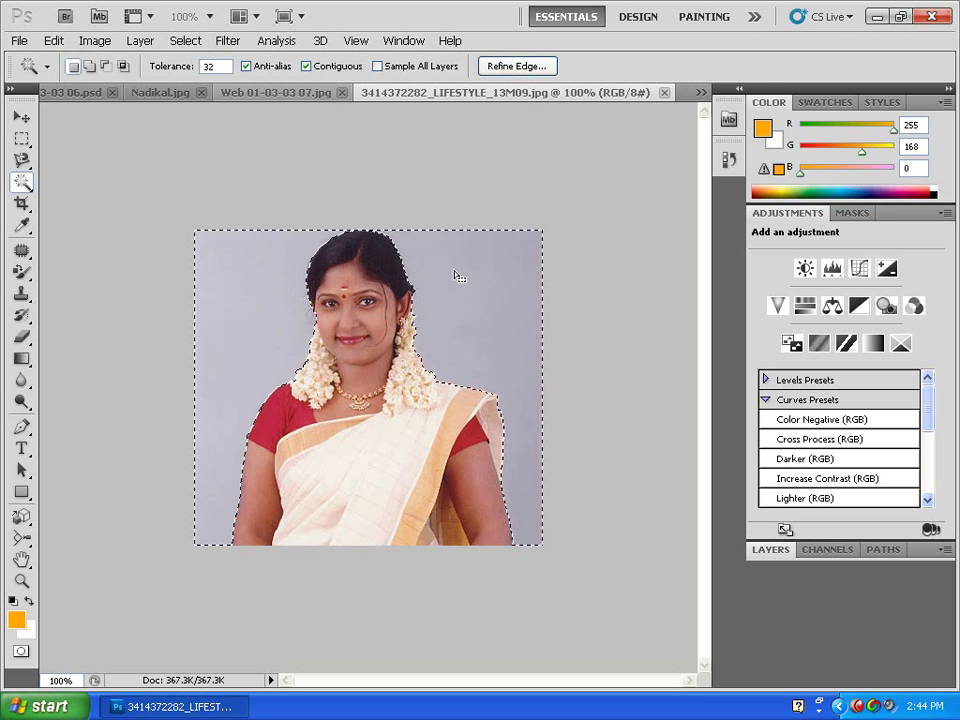
{"action": "right_click", "coordinate": [455, 272]}
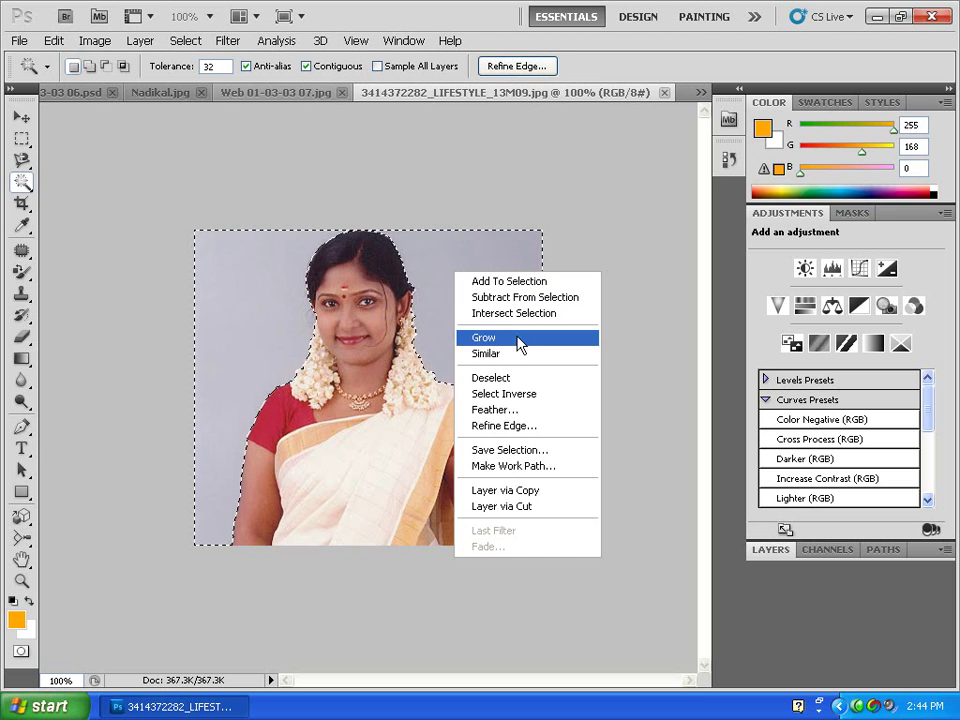
{"action": "left_click", "coordinate": [531, 395]}
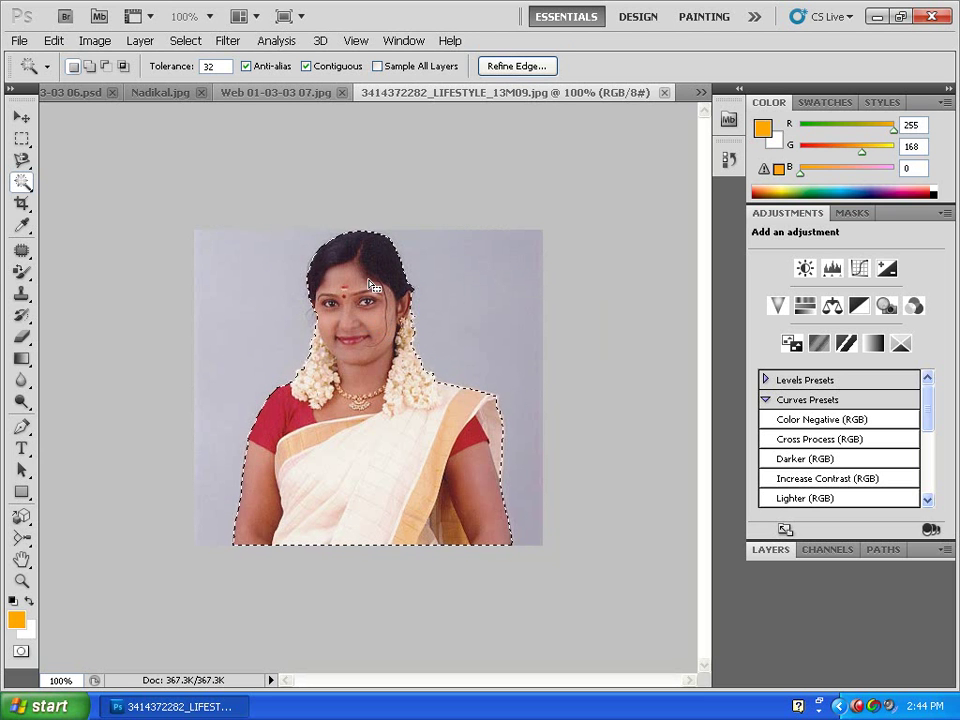
Accept Refine Edge with output to Selection, and copy the selected woman into the flower image Web 01-03-03 06.psd
{"action": "left_click", "coordinate": [505, 68]}
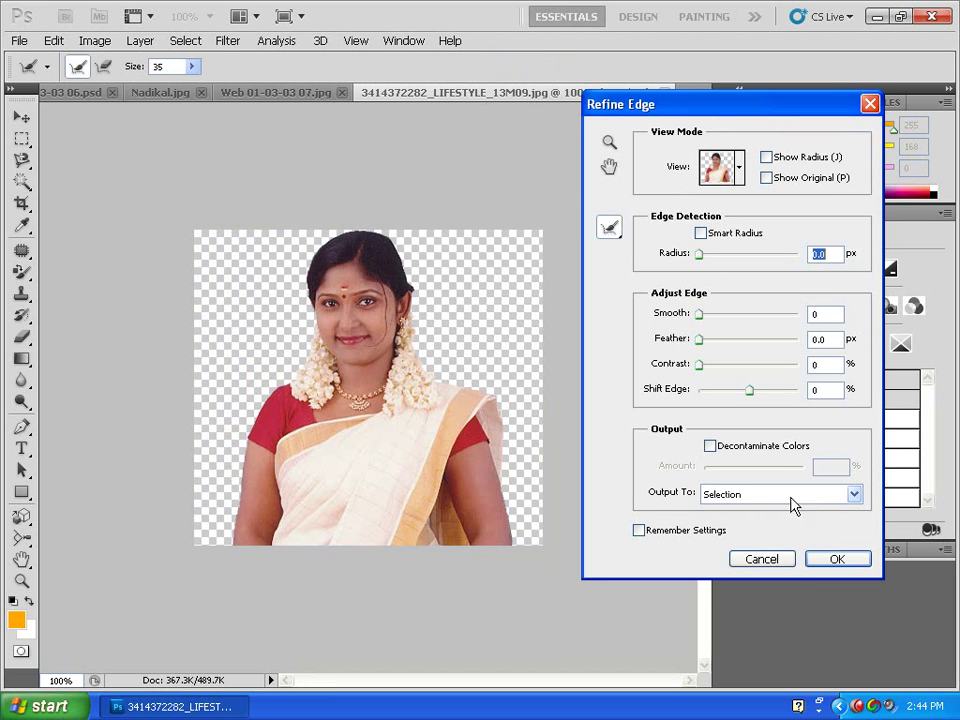
{"action": "left_click", "coordinate": [832, 560]}
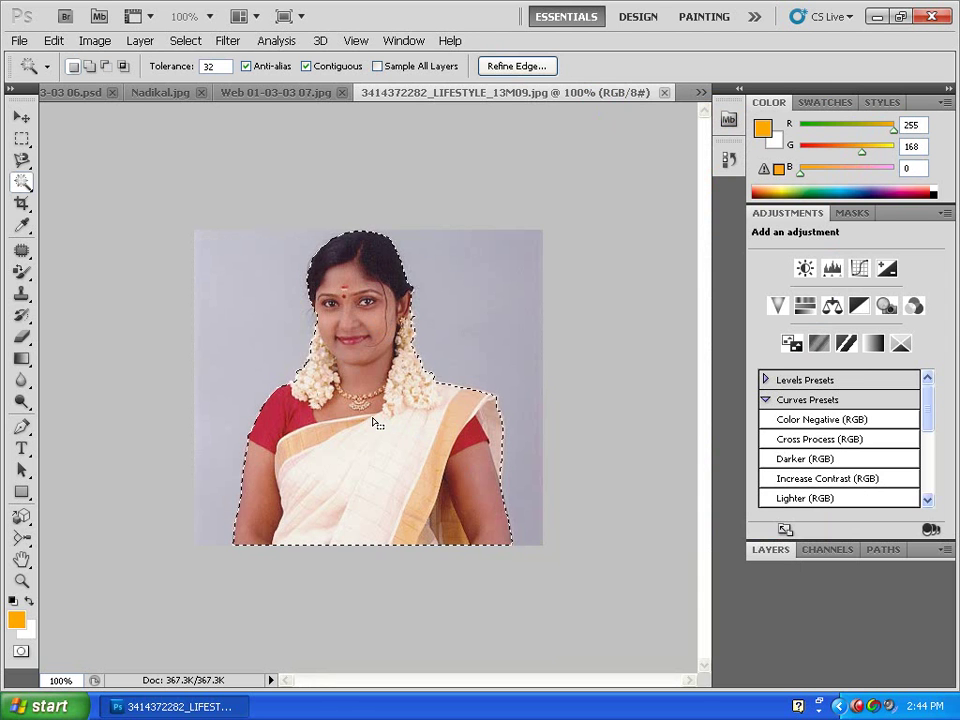
{"action": "key", "text": "ctrl+Tab"}
{"action": "key", "text": "ctrl+Tab"}
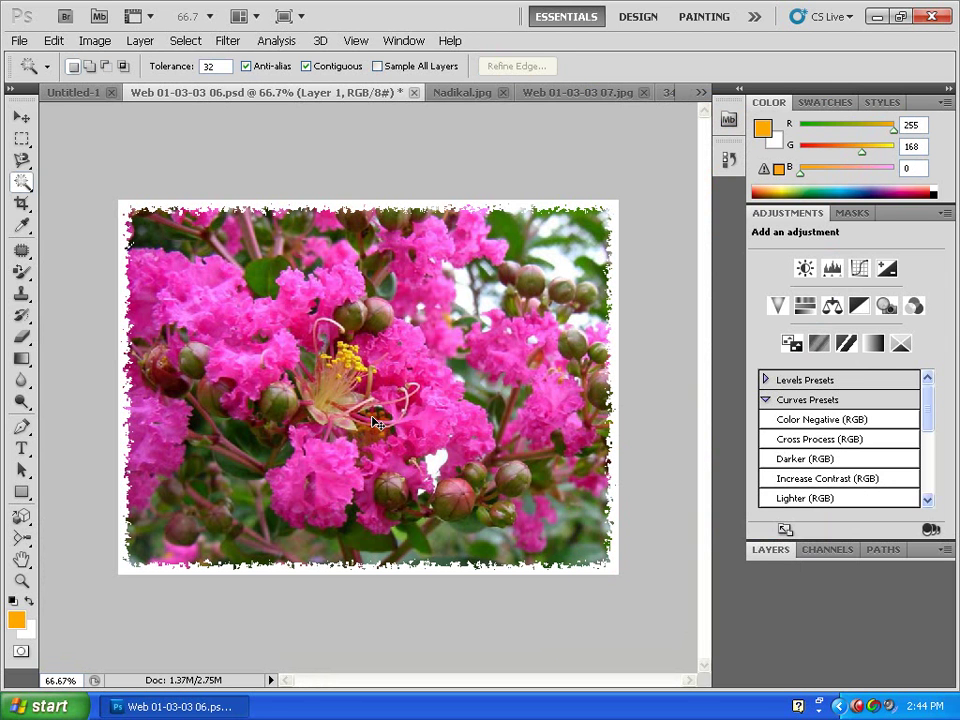
{"action": "key", "text": "ctrl+v"}
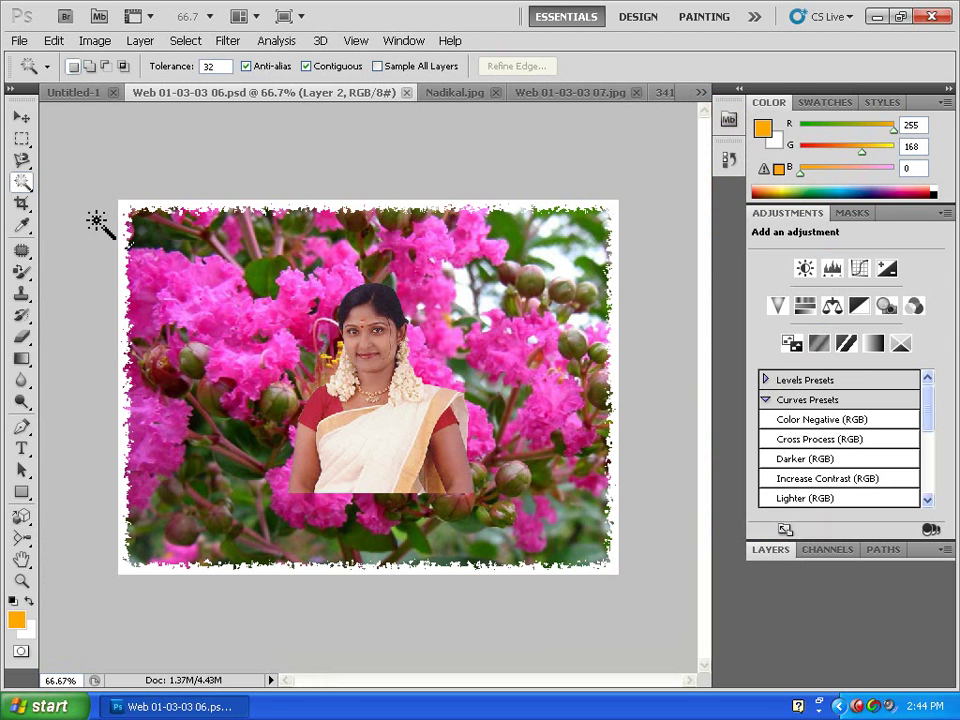
Enlarge the pasted woman to about 150% width and 163% height, and position her along the flower image's lower edge, right of centre
{"action": "left_click", "coordinate": [21, 119]}
{"action": "left_click_drag", "start_coordinate": [440, 421], "coordinate": [422, 520]}
{"action": "key", "text": "ctrl+t"}
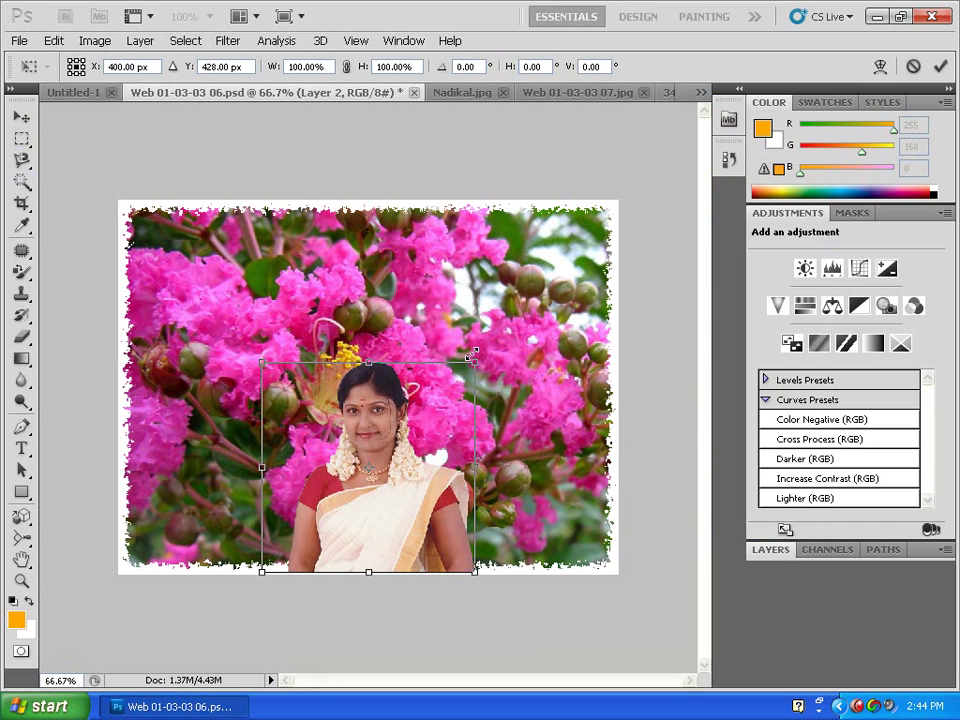
{"action": "left_click_drag", "start_coordinate": [478, 364], "coordinate": [586, 231]}
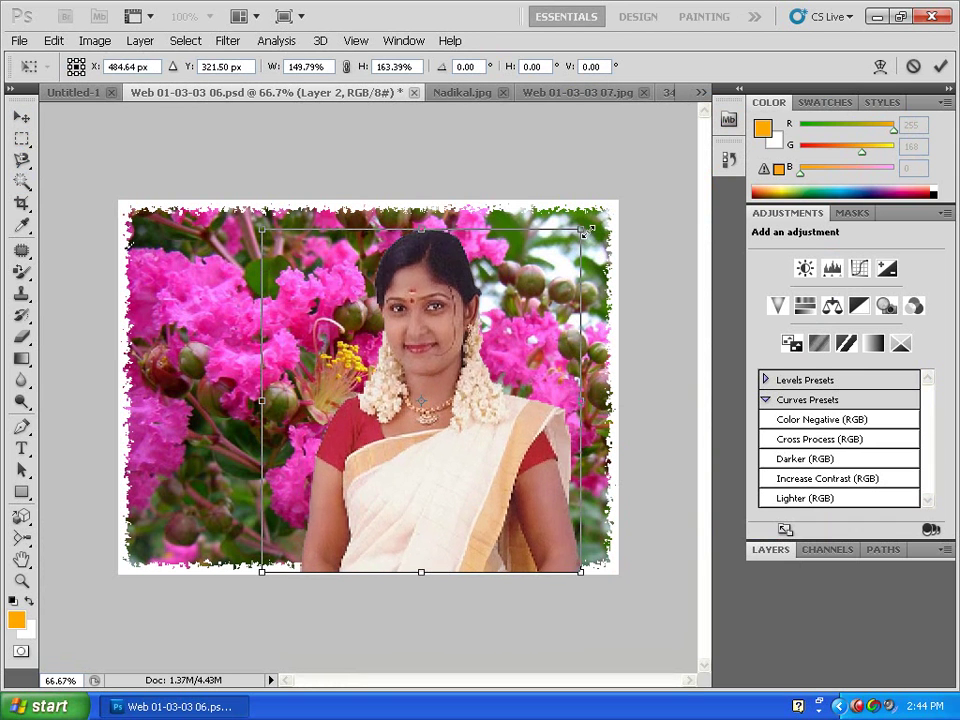
{"action": "key", "text": "Return"}
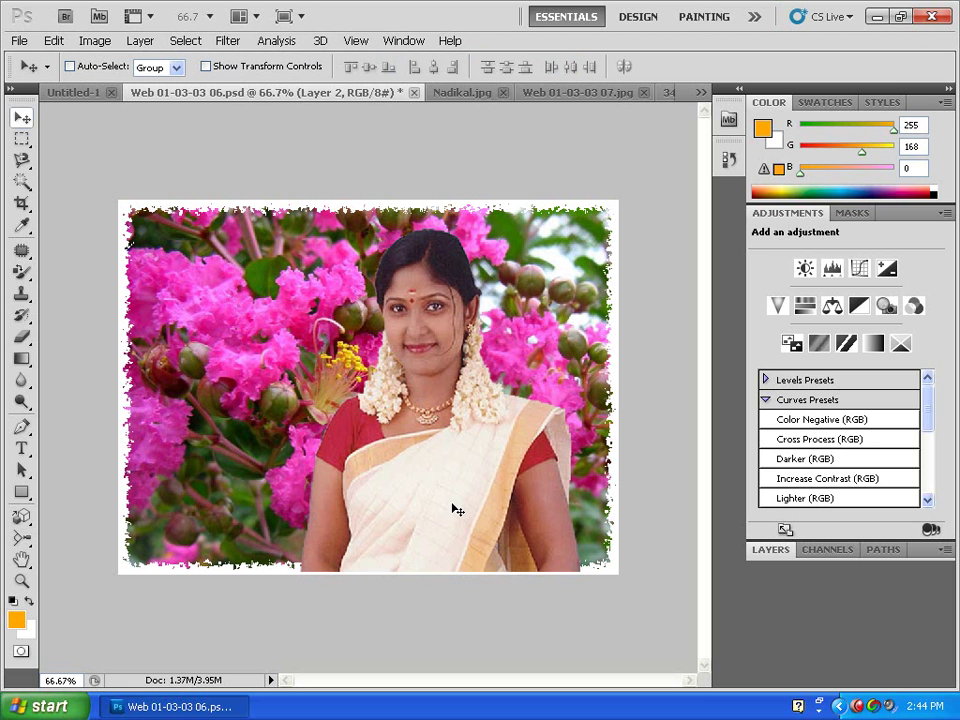
{"action": "left_click_drag", "start_coordinate": [455, 510], "coordinate": [457, 514]}
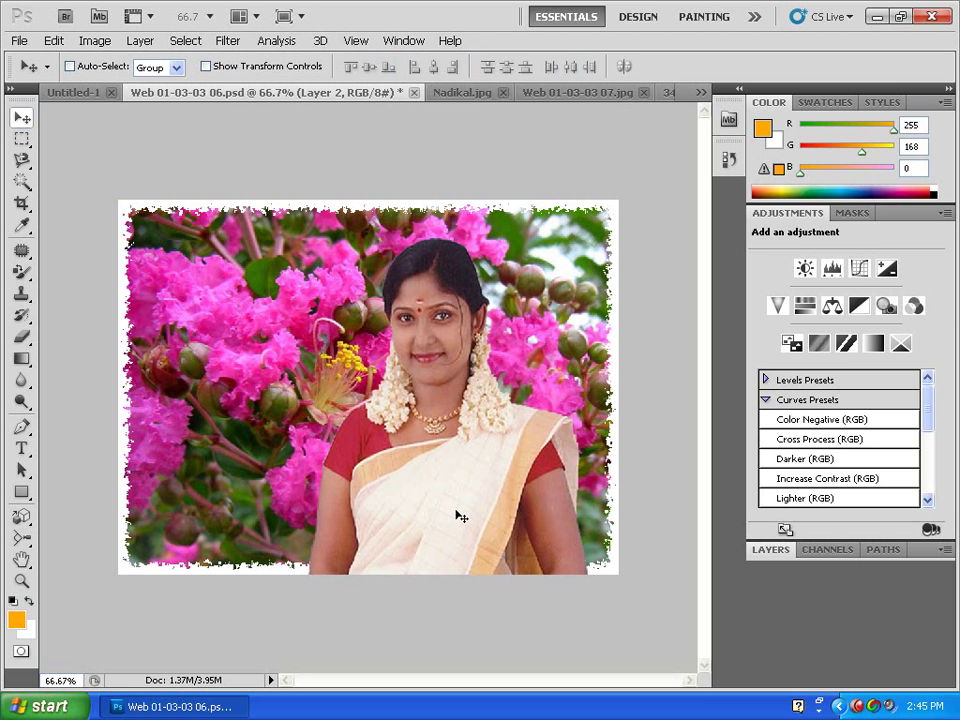